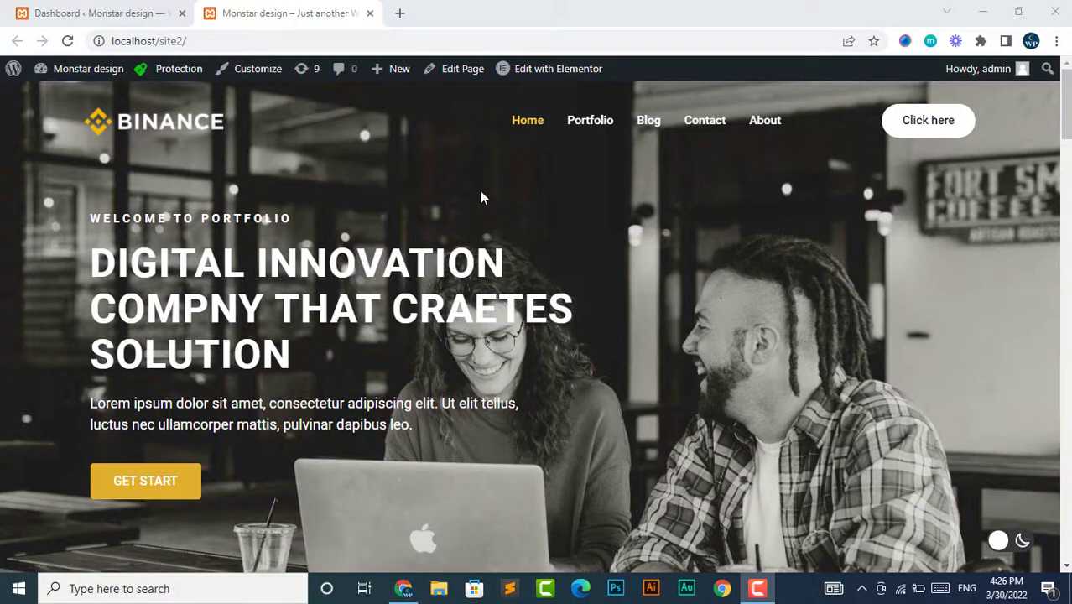
- Examine the website's home page from the hero banner down to the services section
scroll(487, 201, down, 5)
scroll(493, 210, up, 5)
scroll(492, 207, down, 5)
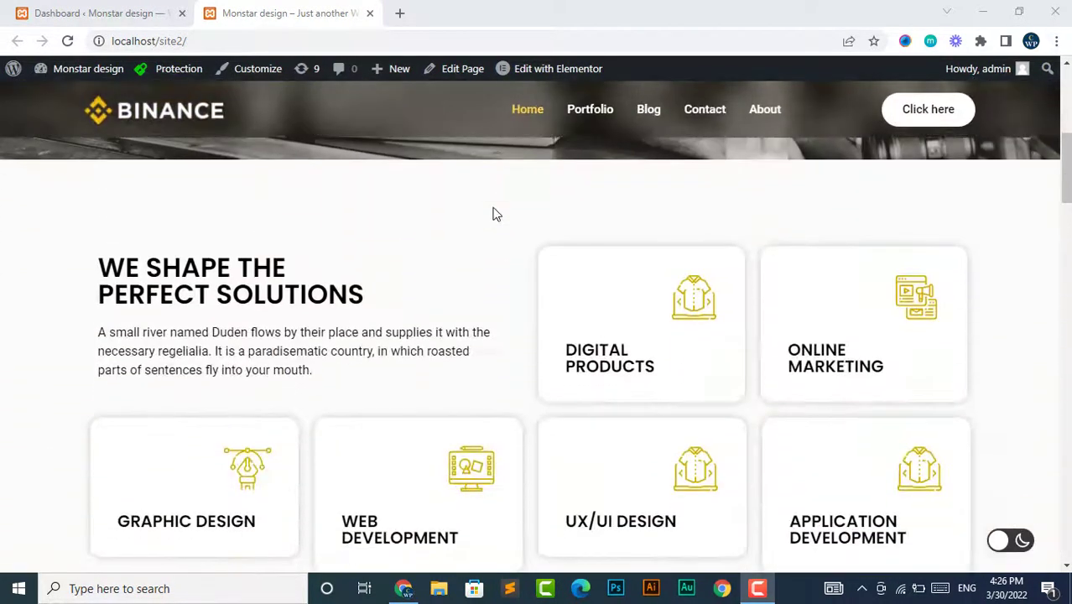
scroll(492, 207, up, 2)
scroll(492, 208, up, 3)
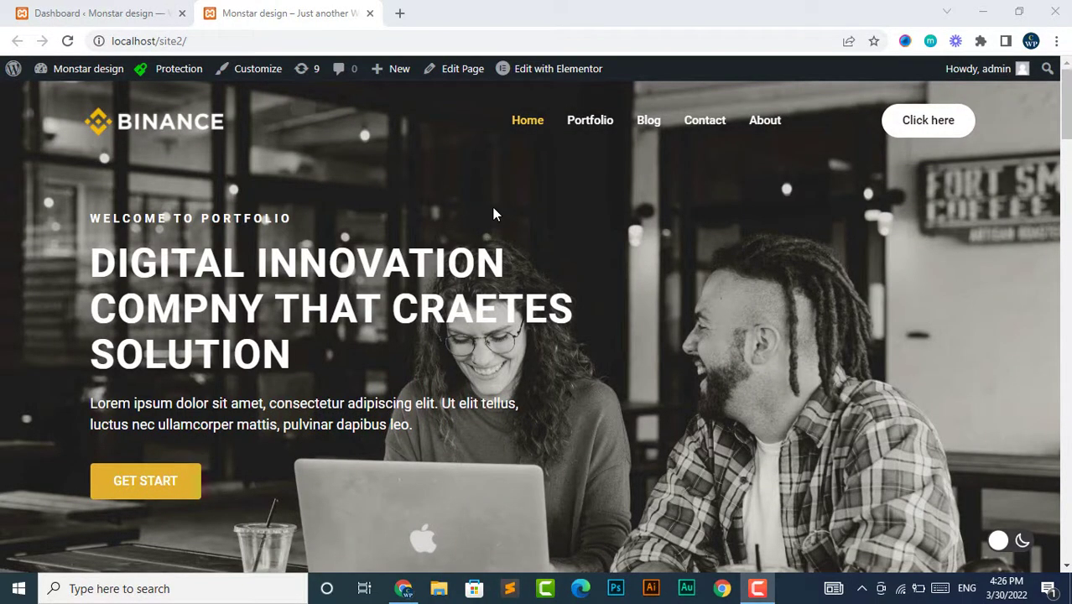
scroll(527, 235, down, 5)
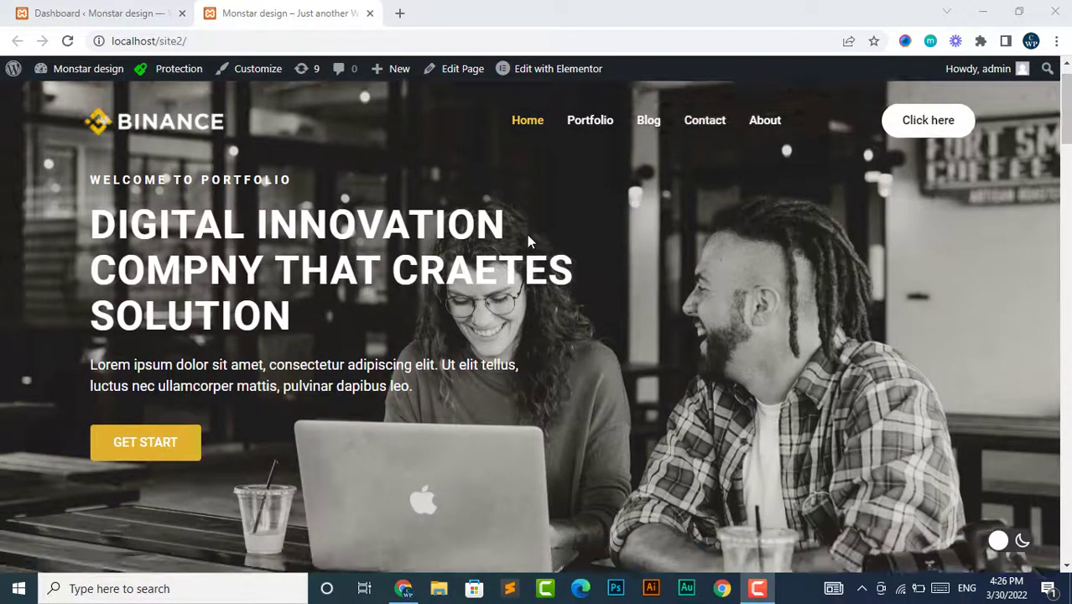
scroll(528, 241, down, 2)
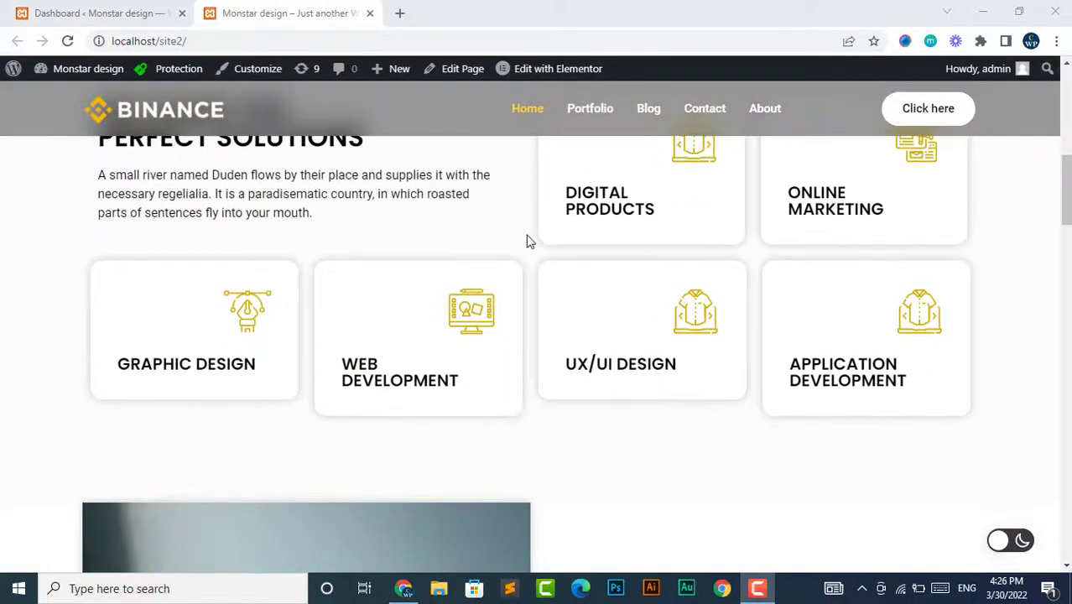
scroll(526, 241, up, 7)
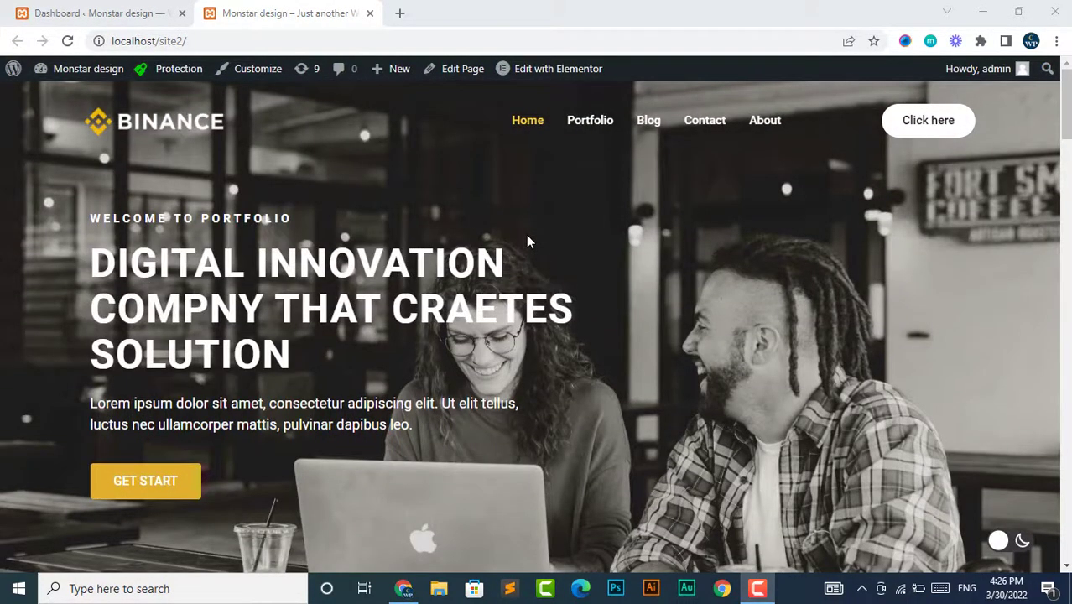
- Open the add-plugins page of the site's WordPress dashboard and search for "UpdraftPlus"
click(84, 8)
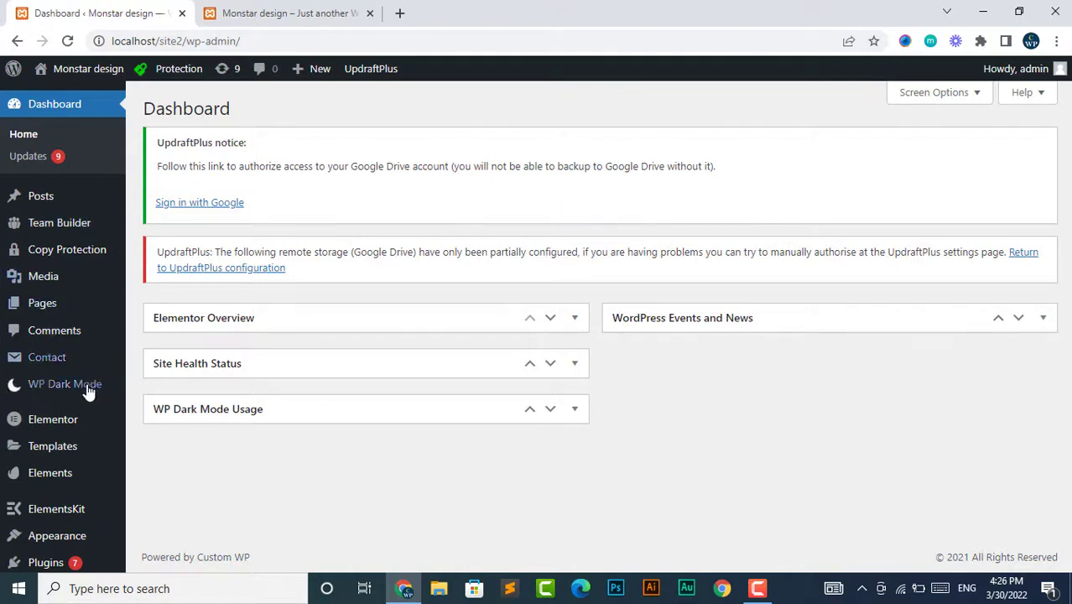
mouse_move(47, 565)
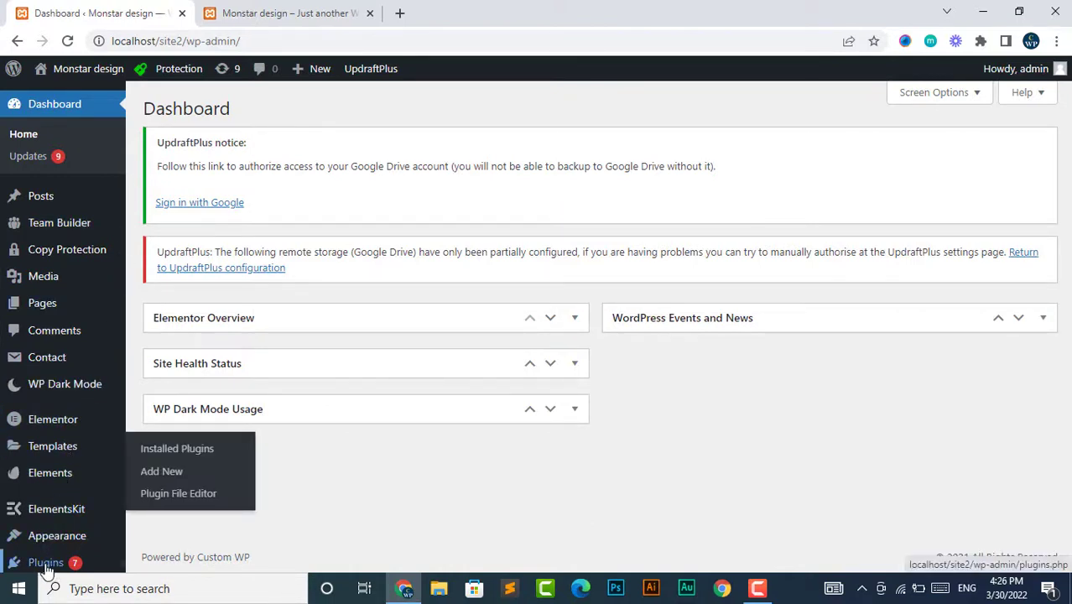
click(161, 474)
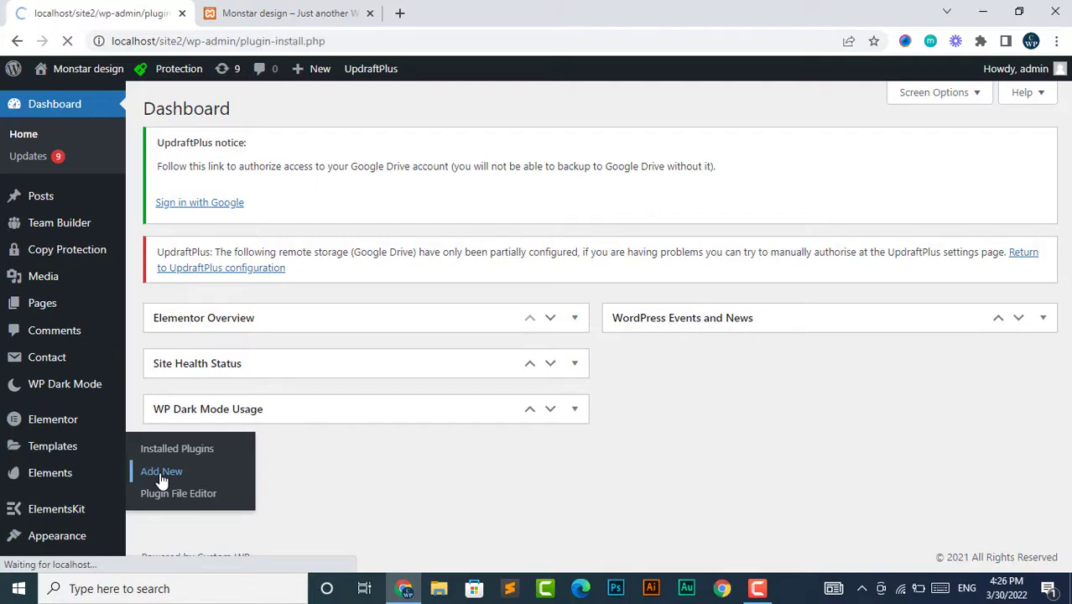
scroll(466, 364, down, 3)
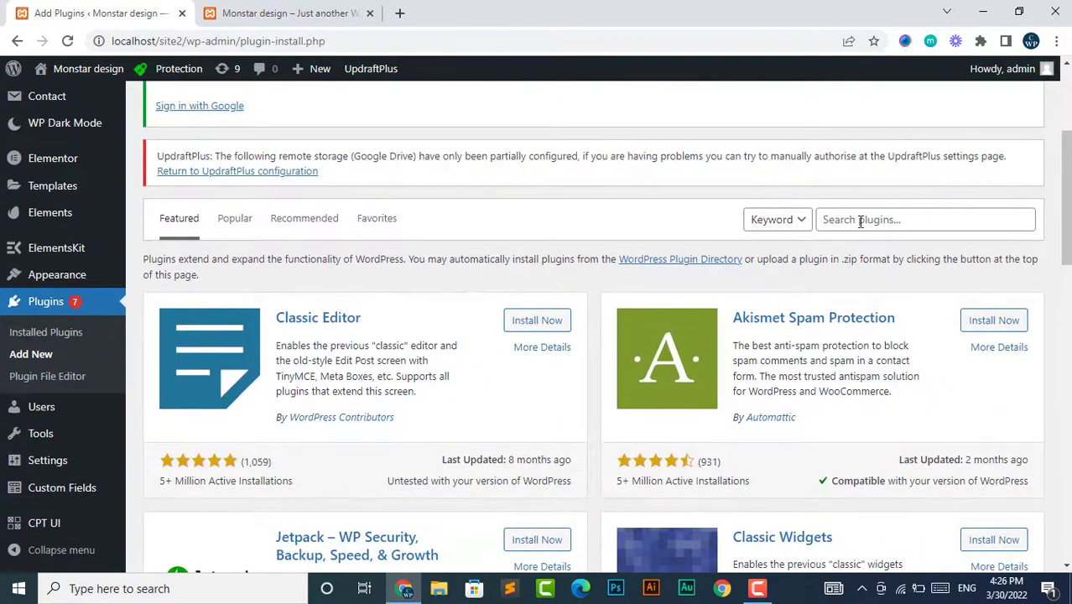
click(860, 221)
key(Return)
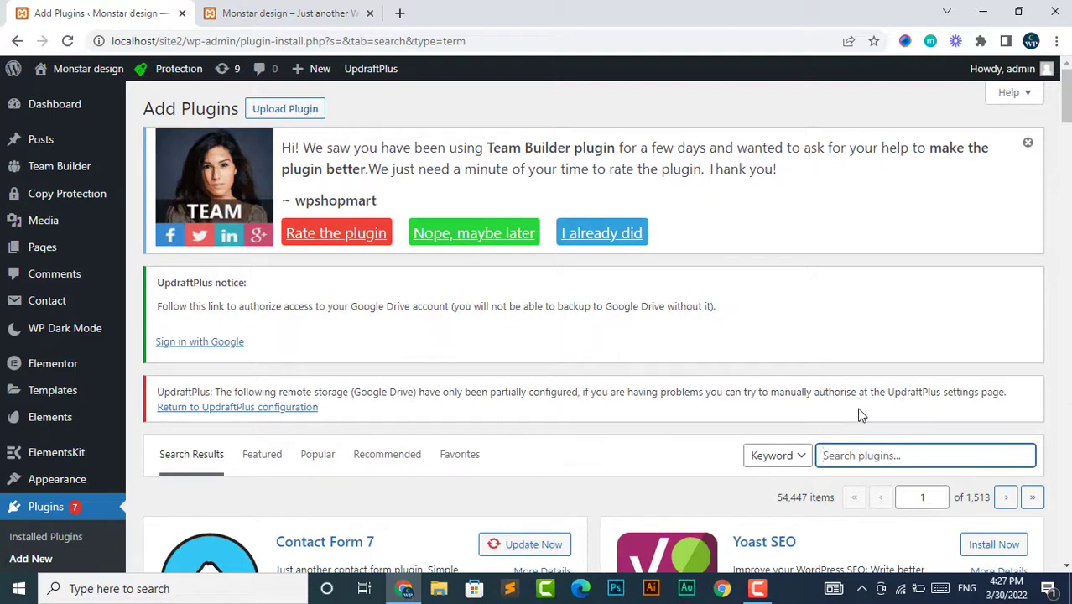
text(UpdraftPlus)
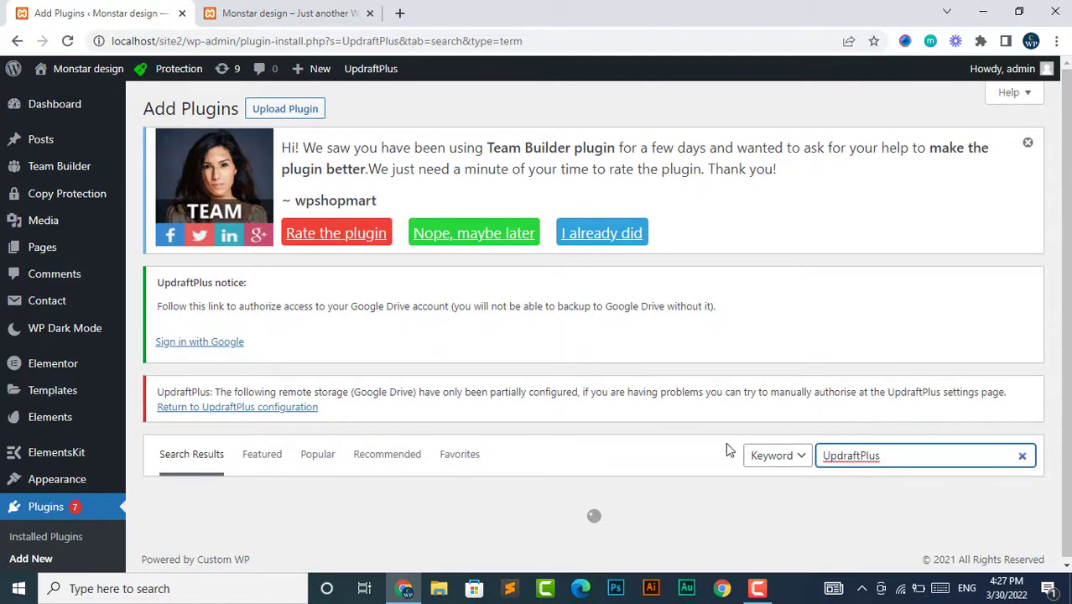
scroll(741, 426, down, 1)
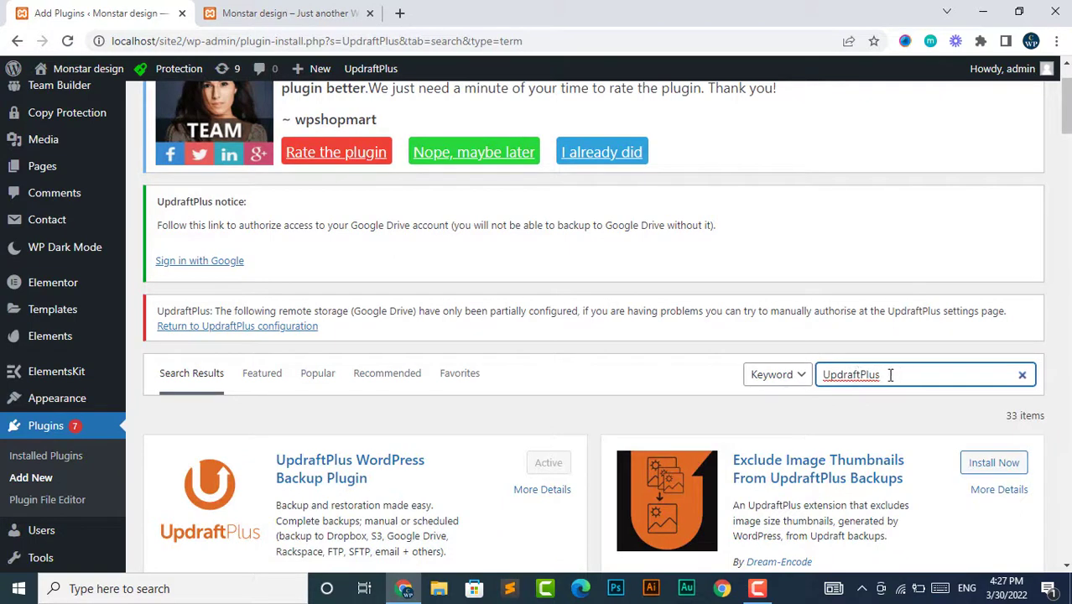
drag(887, 375, 808, 379)
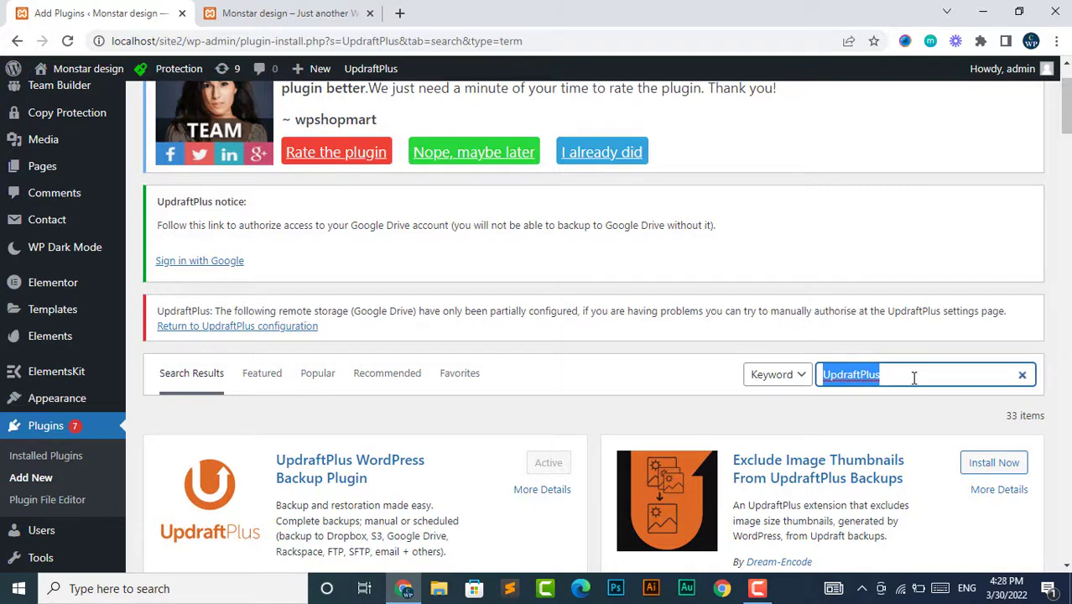
scroll(401, 411, down, 3)
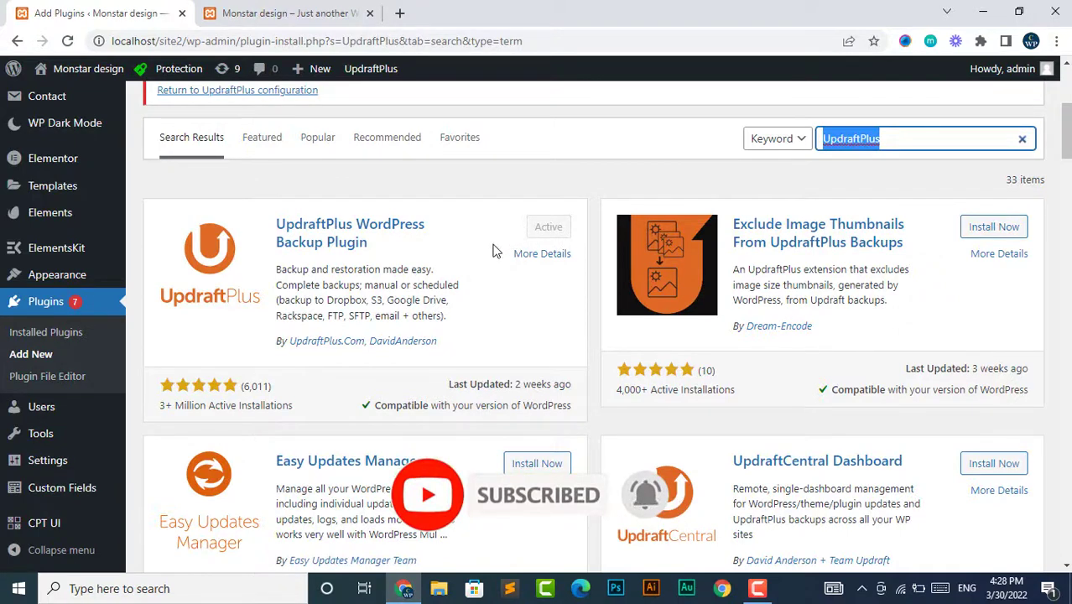
- Open the list of installed plugins and locate the UpdraftPlus - Backup/Restore entry
click(43, 334)
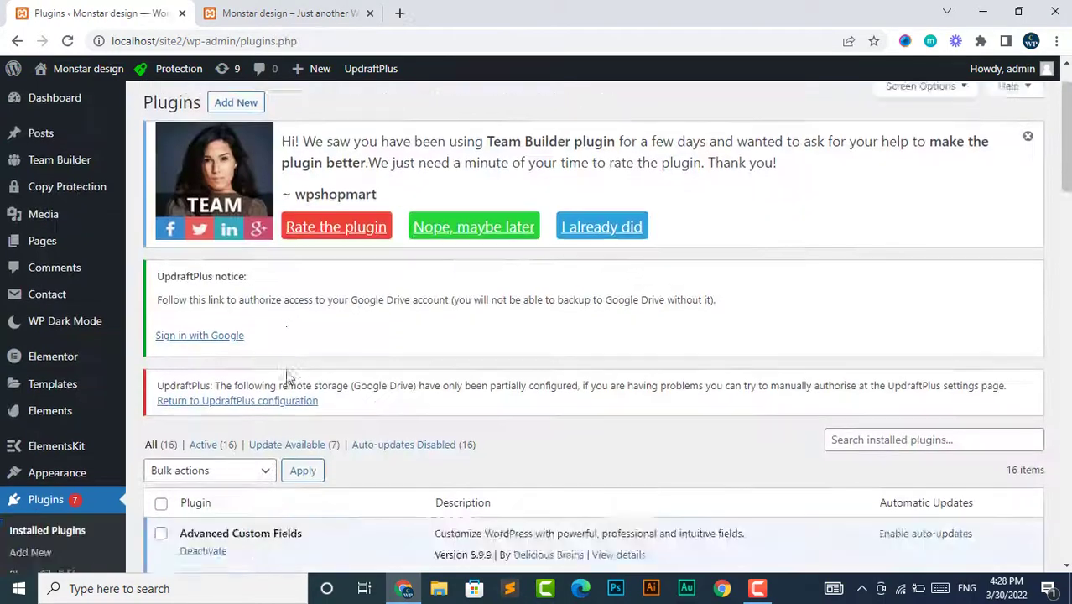
scroll(286, 378, down, 10)
scroll(286, 377, down, 7)
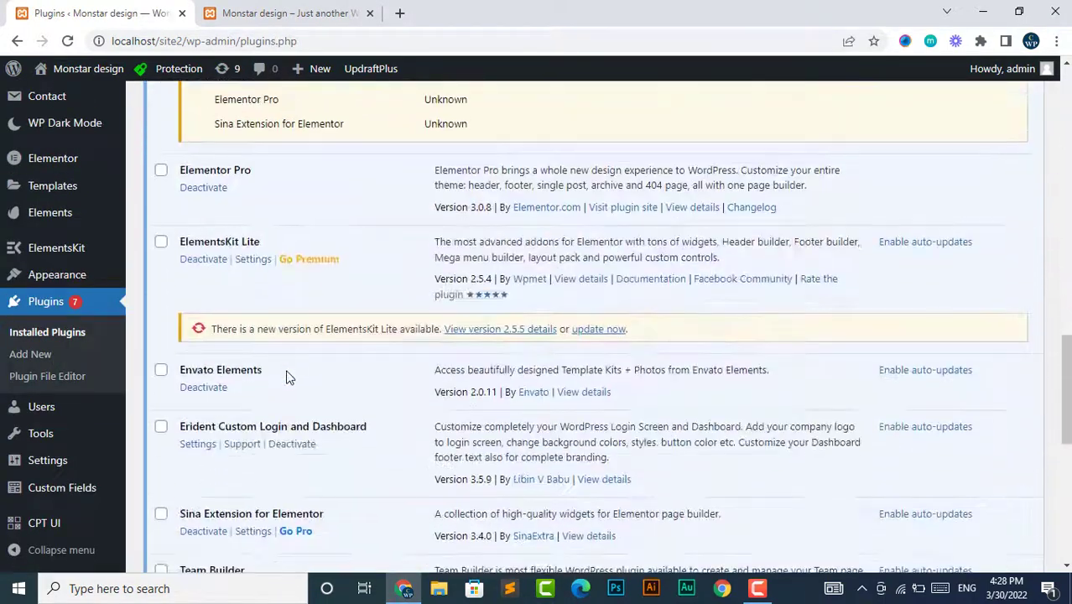
scroll(286, 375, down, 3)
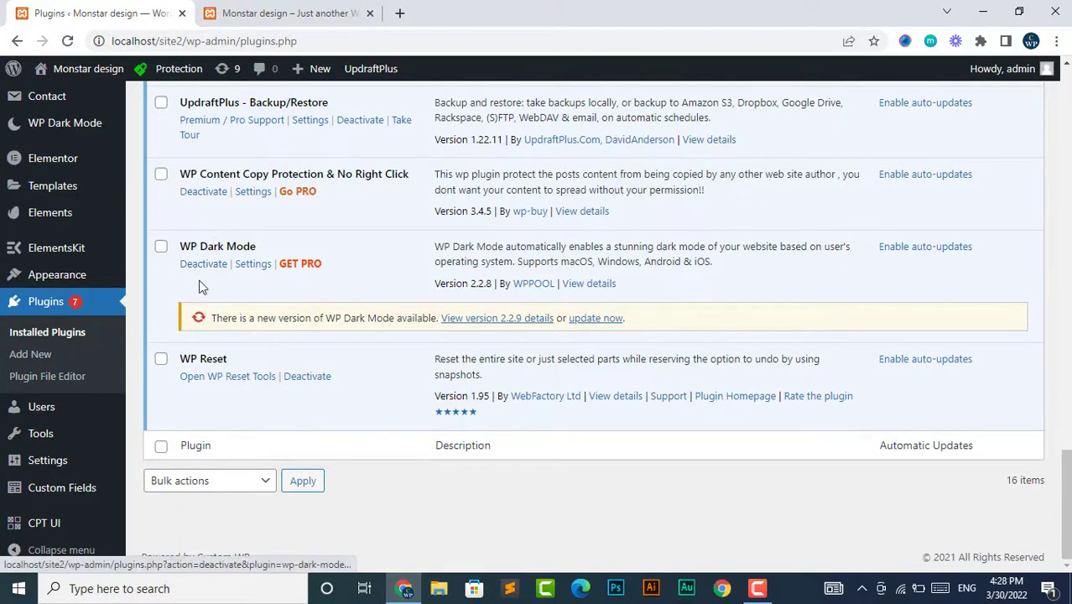
scroll(220, 302, up, 1)
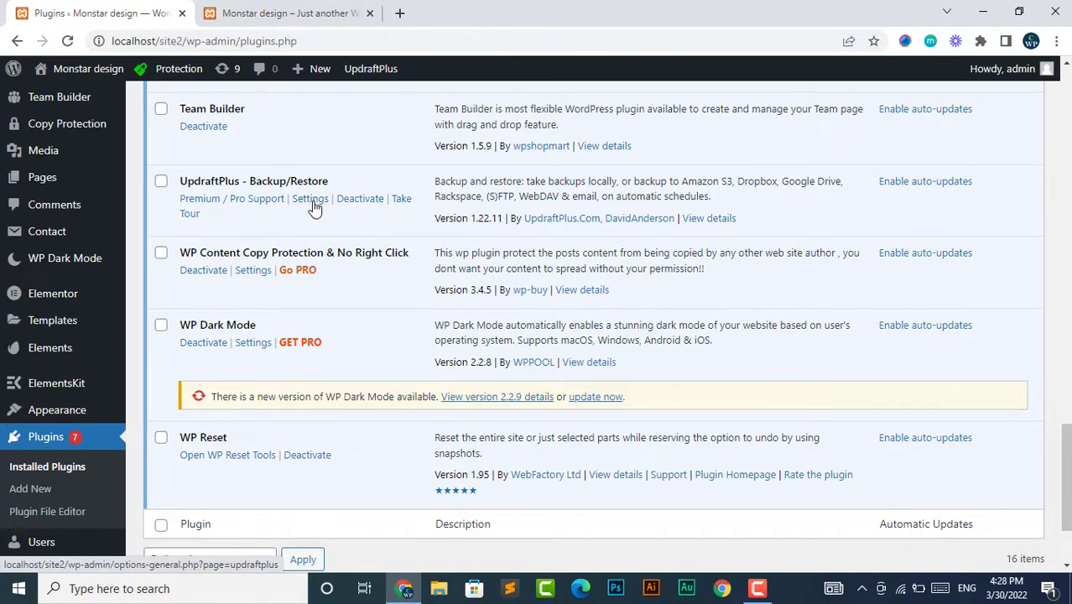
scroll(75, 504, down, 2)
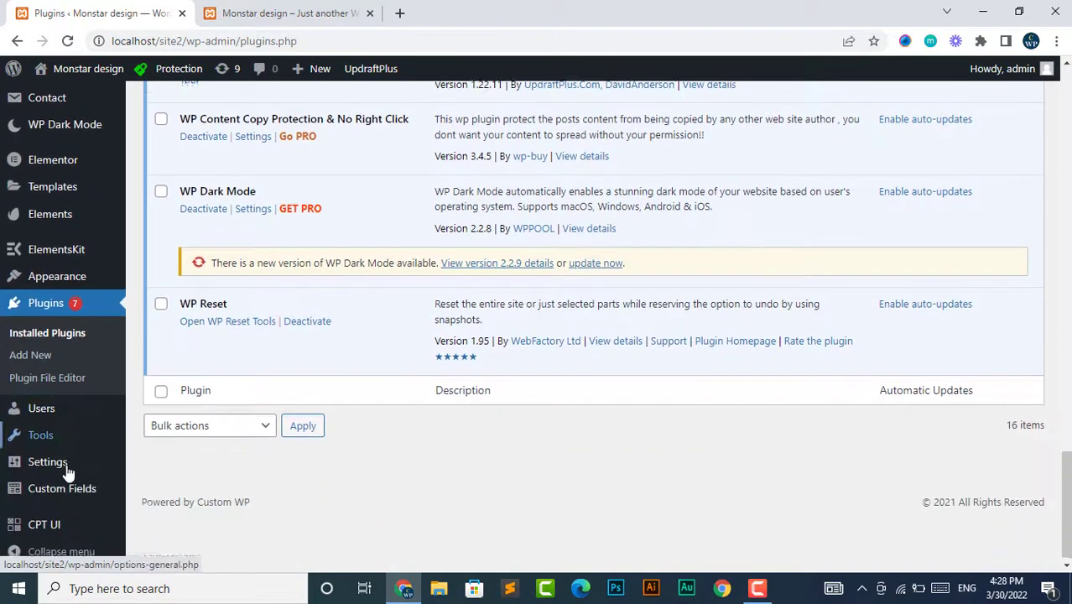
- Open the UpdraftPlus Backups settings page and review its existing backups and scheduled backups sections
mouse_move(34, 466)
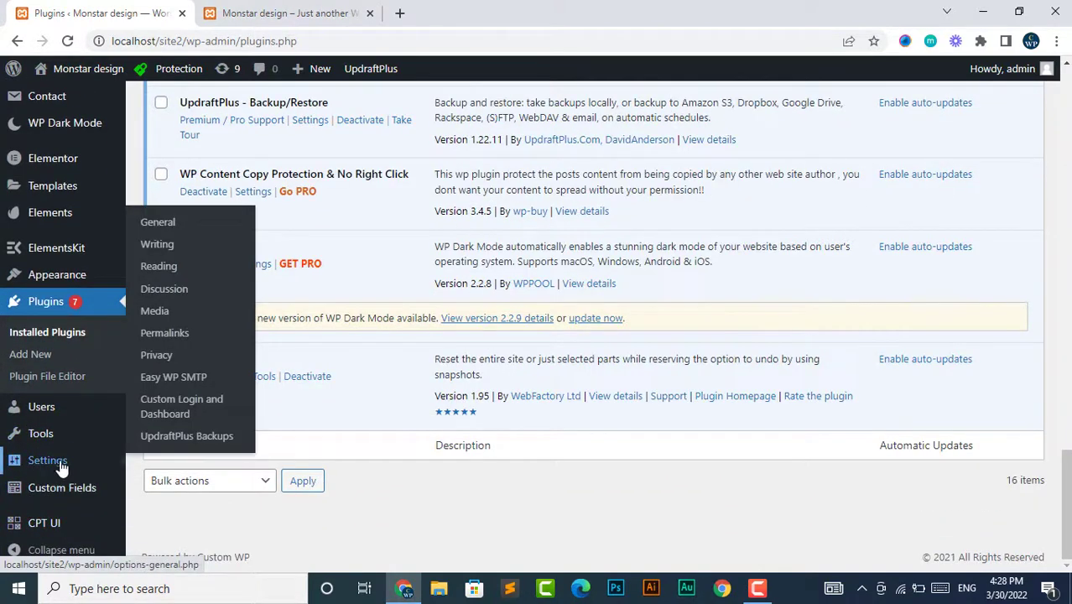
click(189, 444)
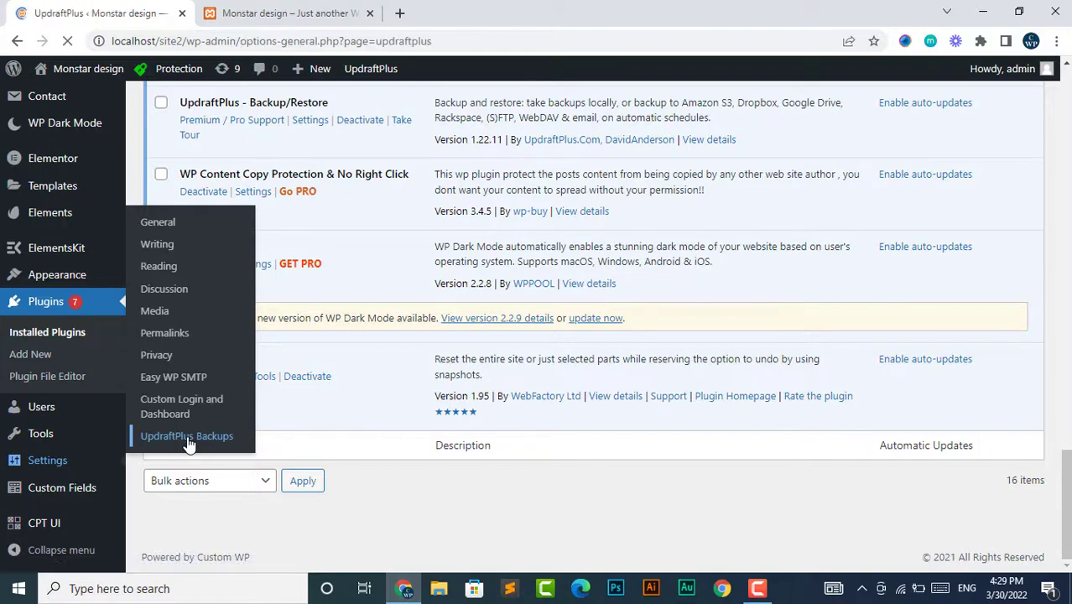
scroll(289, 376, down, 4)
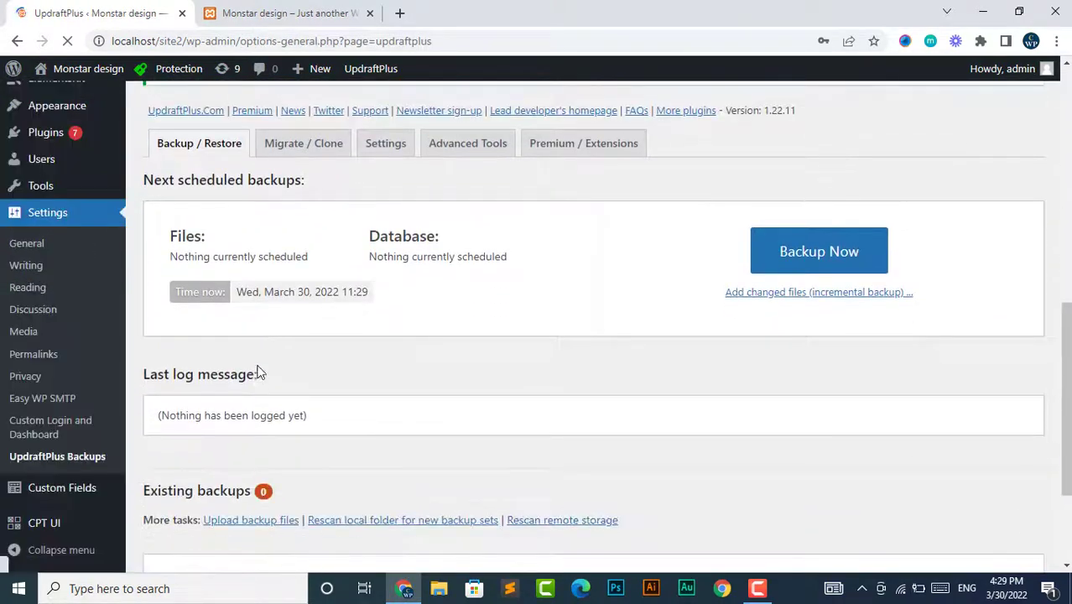
scroll(318, 369, down, 2)
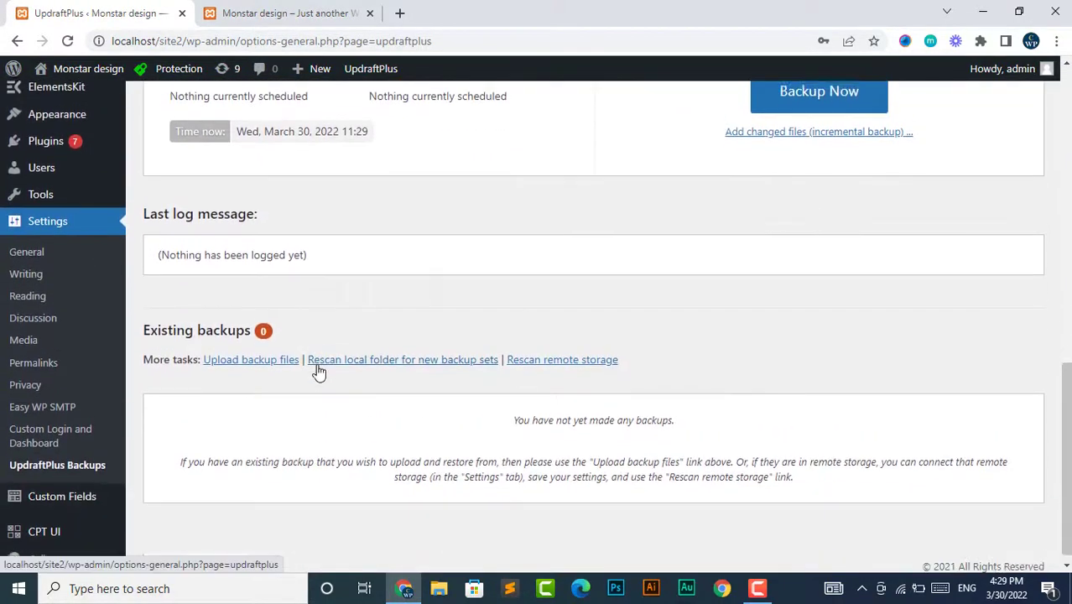
drag(145, 321, 292, 329)
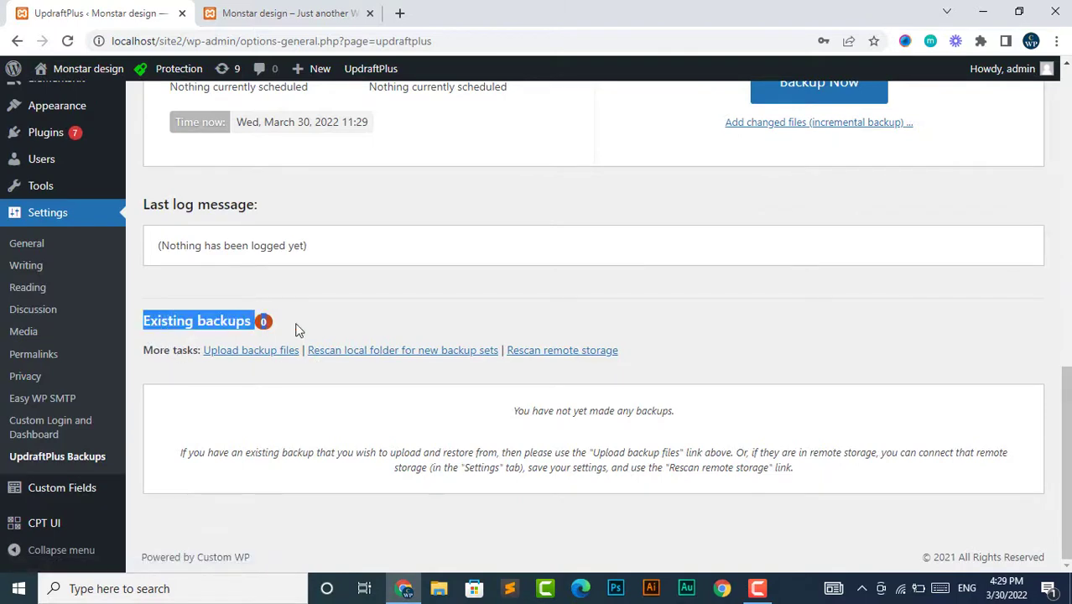
click(272, 329)
scroll(290, 331, up, 5)
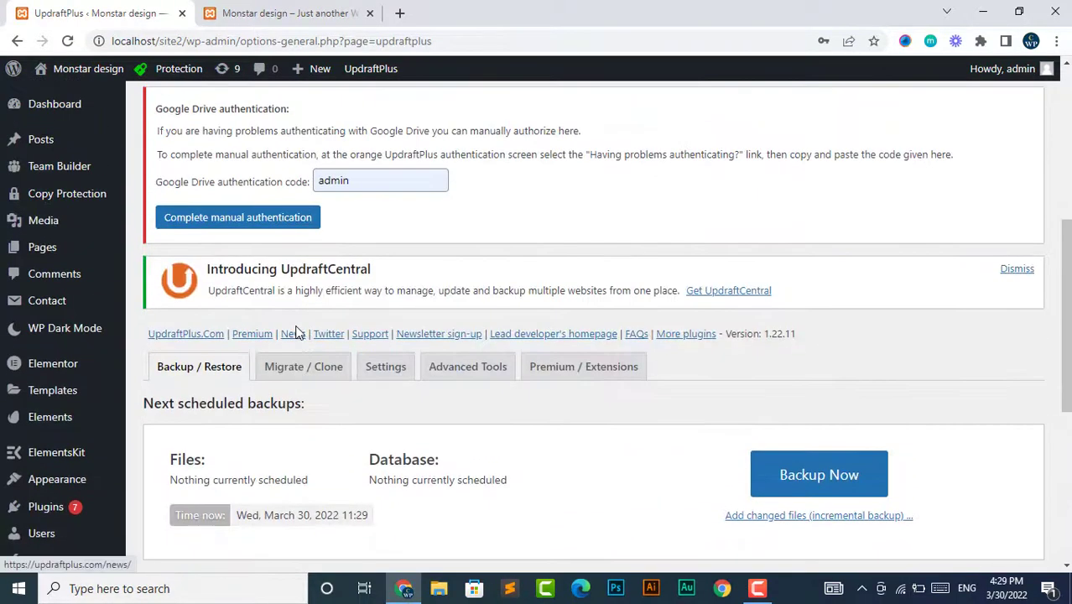
scroll(302, 344, down, 2)
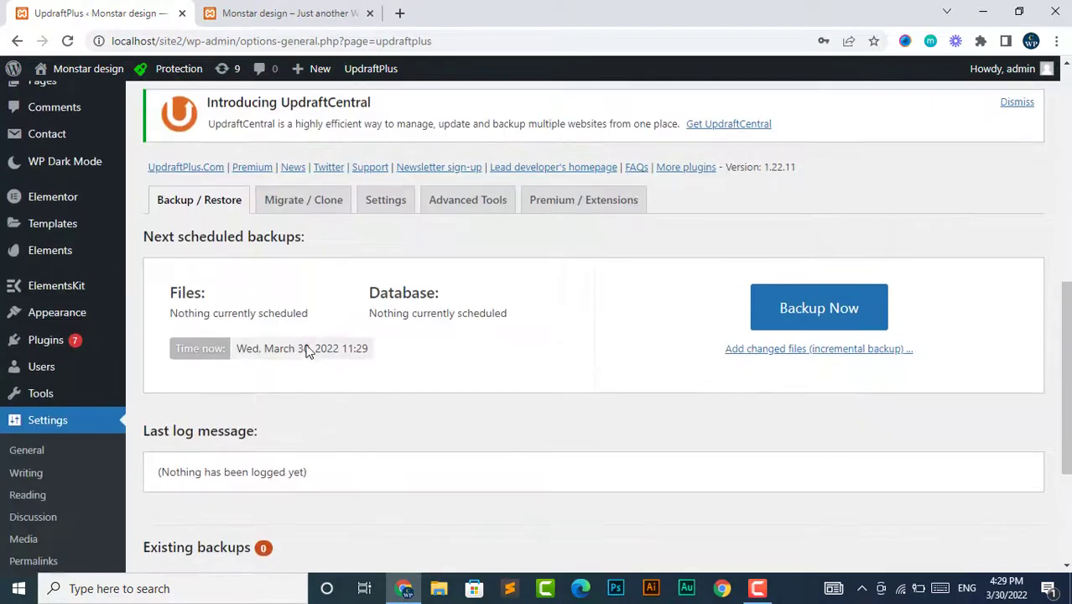
- Look through the Migrate / Clone, Advanced Tools and Premium / Extensions sections, then return to Backup / Restore
click(309, 210)
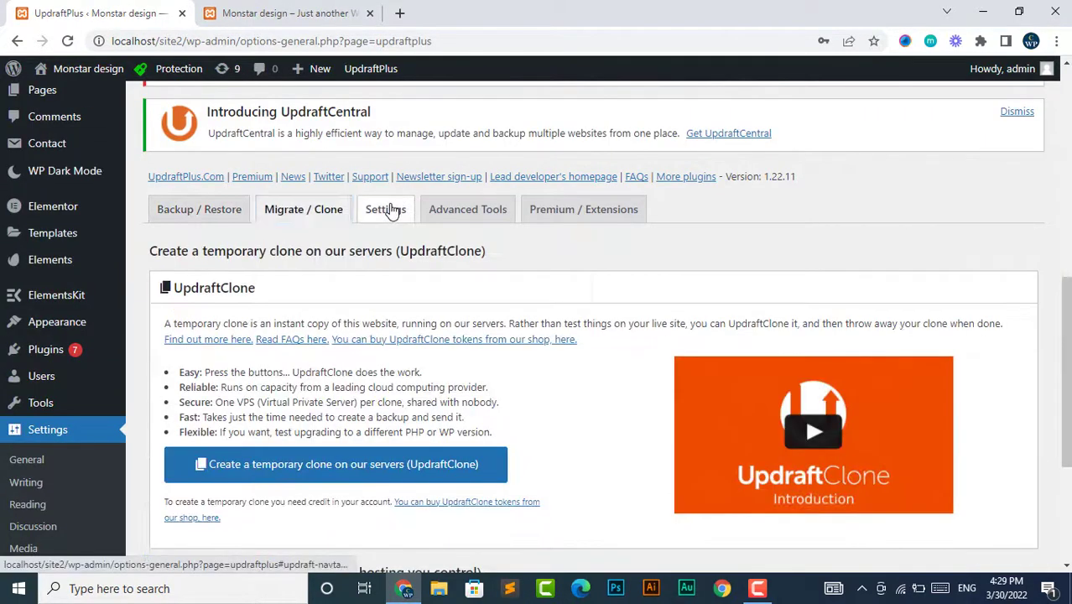
click(467, 209)
click(545, 210)
click(180, 219)
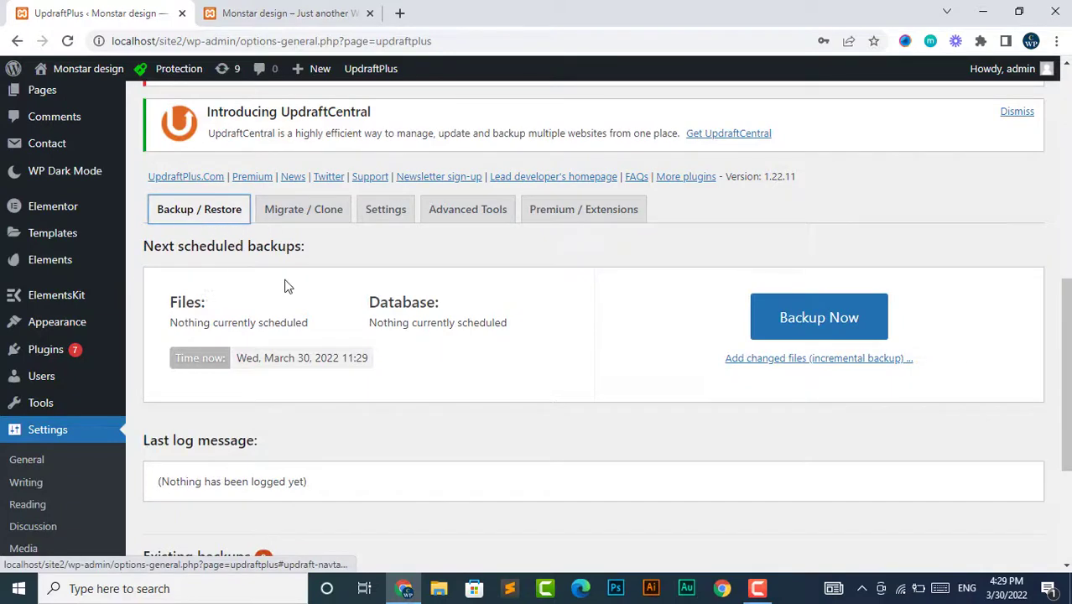
- Review the Files and Database entries under the next scheduled backups
scroll(285, 302, down, 1)
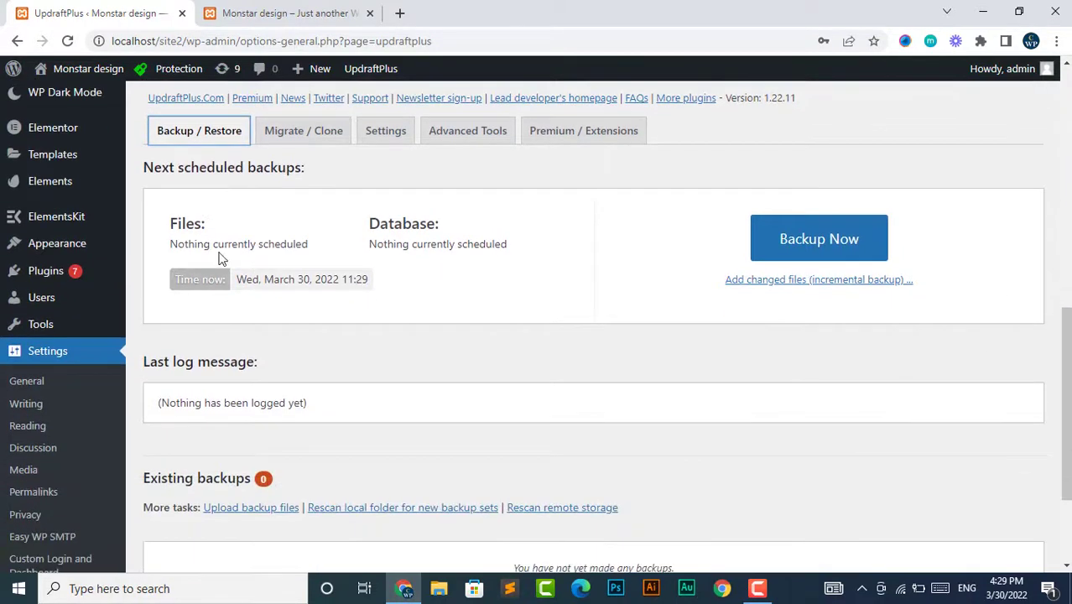
drag(509, 244, 195, 221)
click(173, 224)
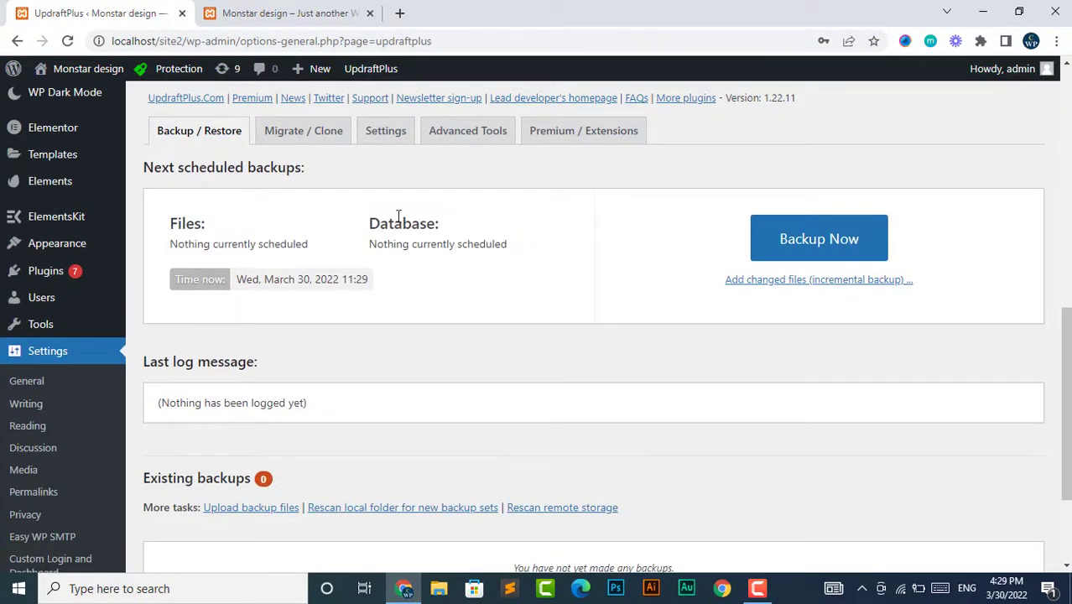
drag(376, 229, 452, 230)
click(452, 230)
scroll(384, 419, down, 3)
scroll(410, 391, up, 5)
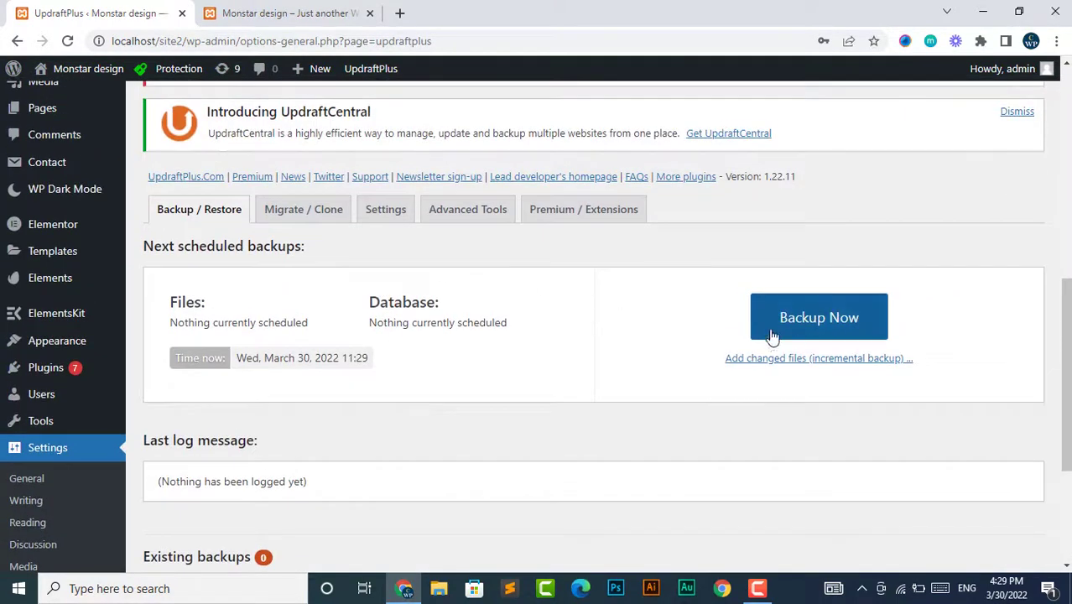
- Open the dialog for taking a new backup and toggle sending it to remote storage off and back on
scroll(805, 293, down, 3)
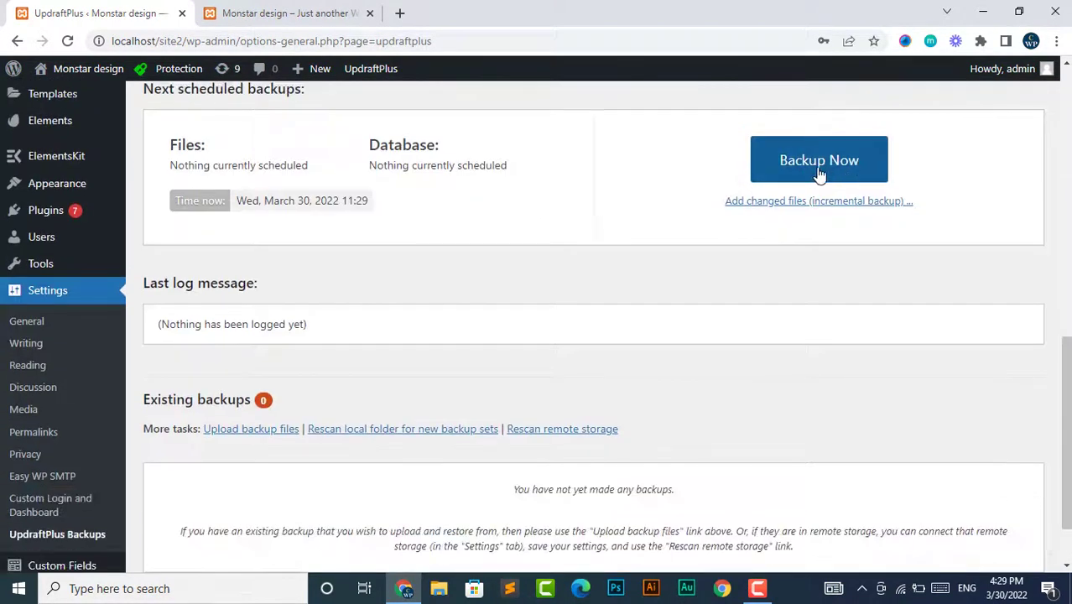
click(819, 173)
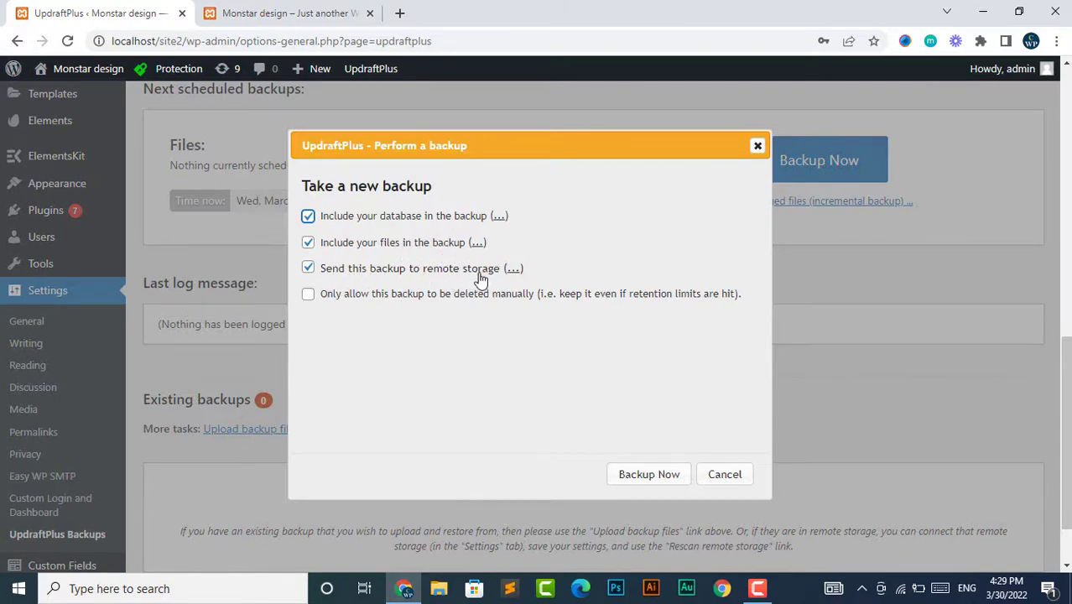
double_click(330, 273)
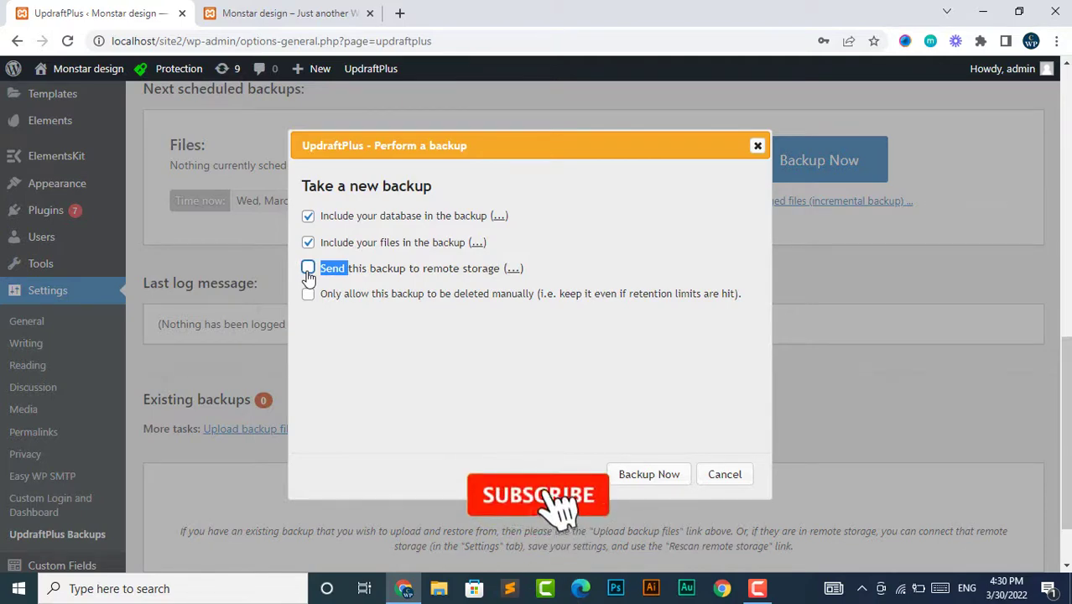
click(307, 270)
click(309, 267)
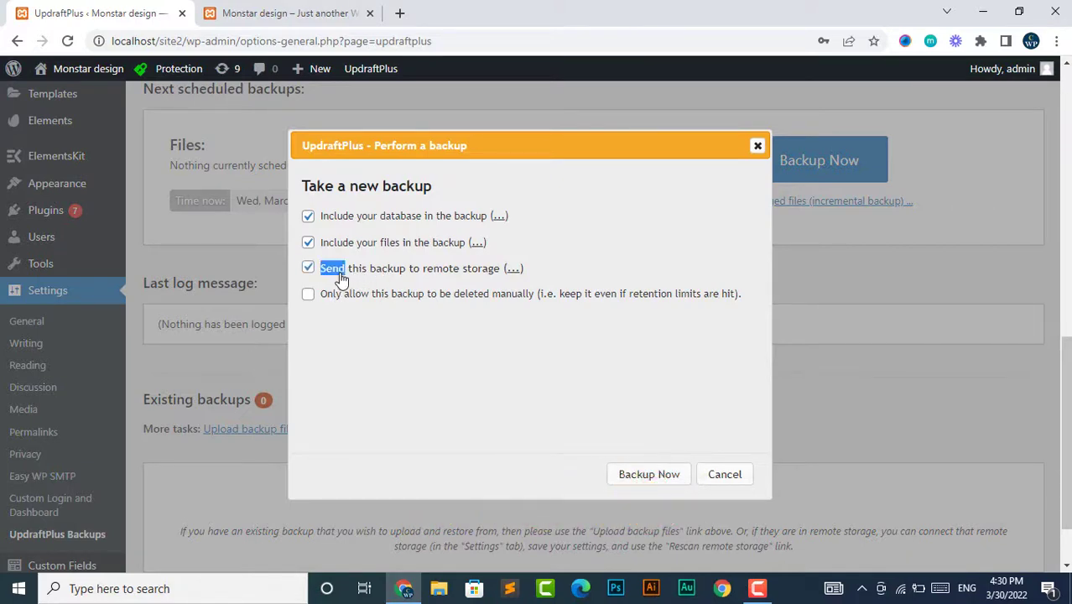
- Run a new backup including the database and files, without sending it to remote storage, and dismiss the completion notice
triple_click(341, 278)
click(308, 269)
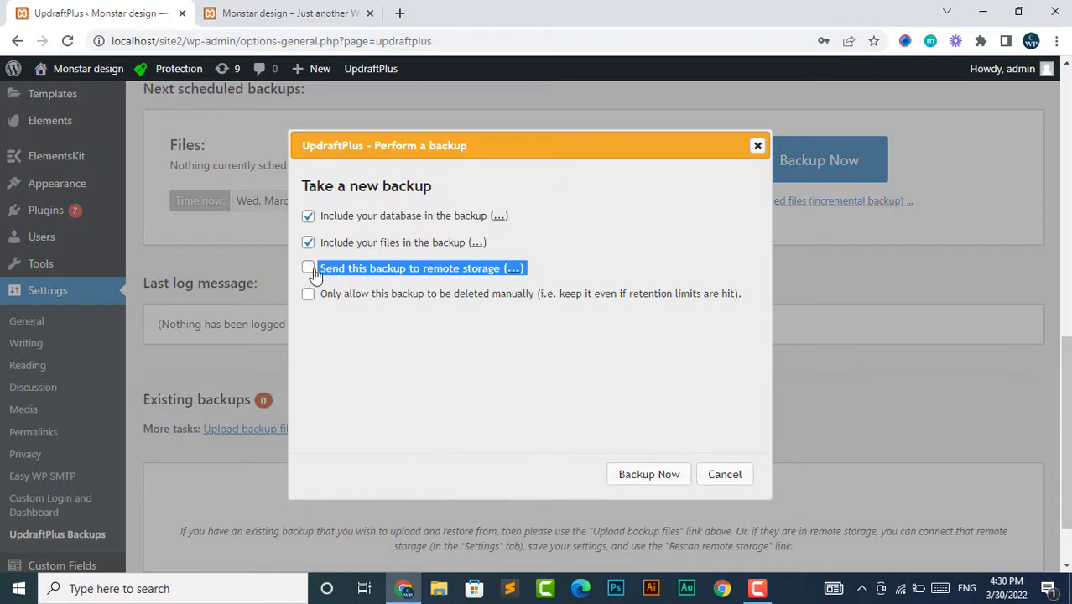
click(642, 475)
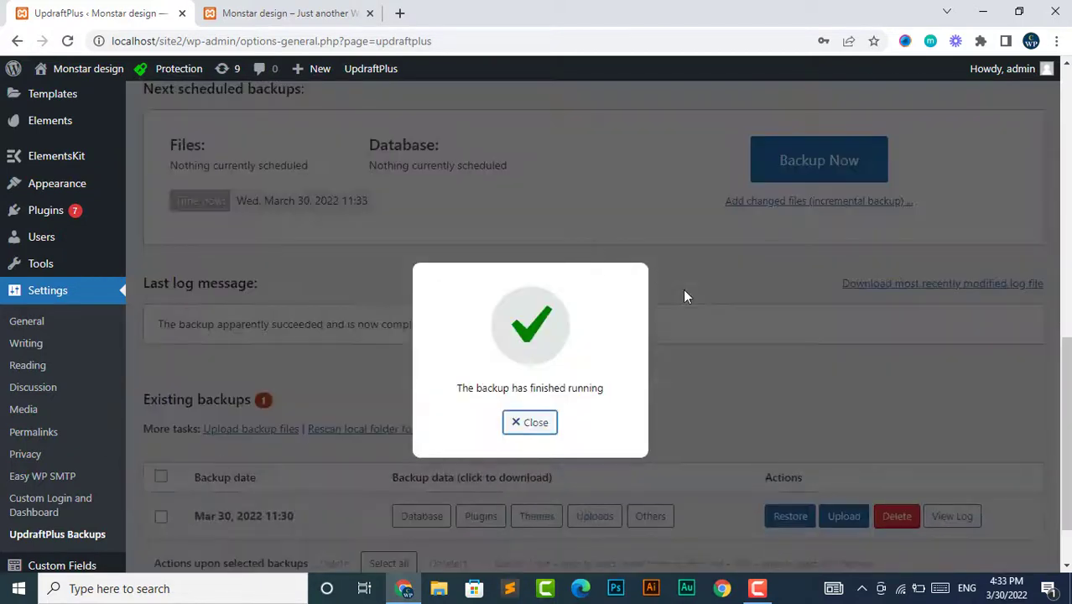
click(682, 295)
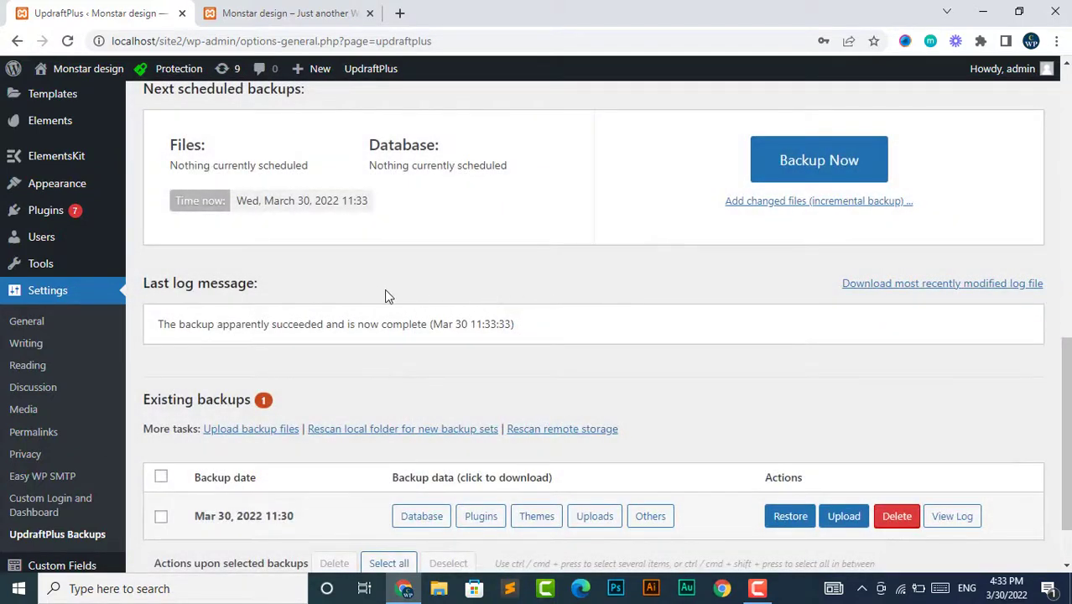
- Review the last log message and the new backup's date in the existing backups list
drag(202, 325, 379, 327)
scroll(386, 329, down, 1)
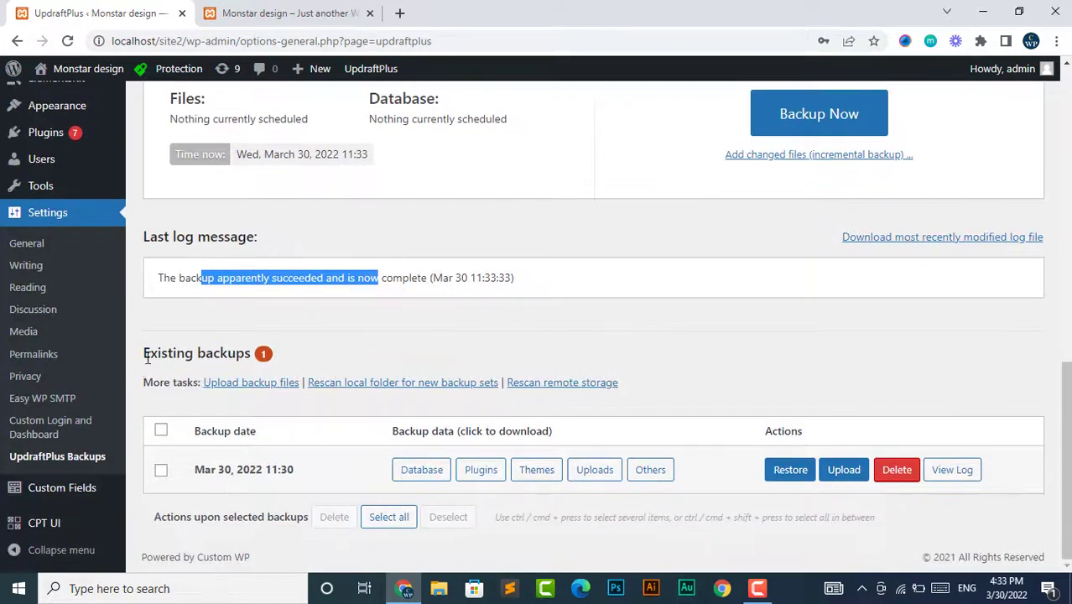
drag(144, 354, 241, 356)
click(245, 355)
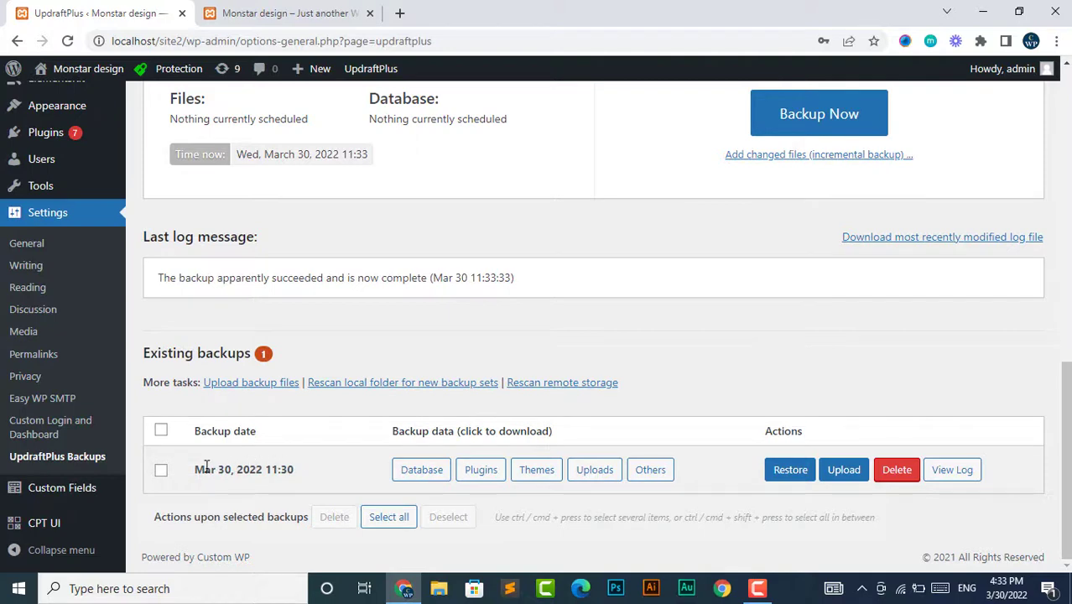
drag(198, 469, 306, 475)
click(299, 476)
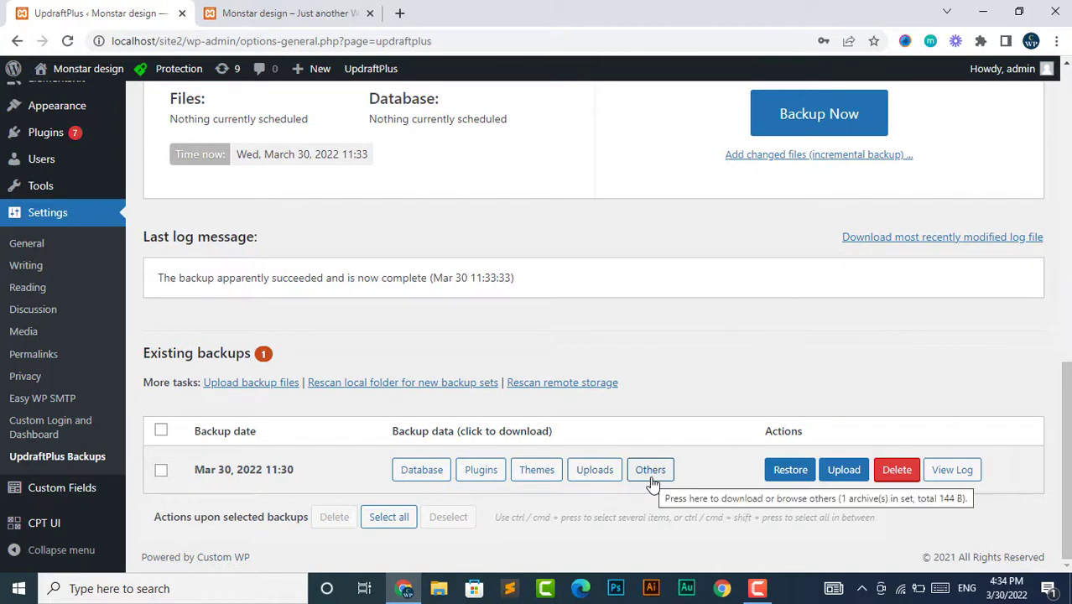
- Ready the database, plugins and themes archives of the existing backup for download and dismiss their download entries
click(422, 471)
scroll(428, 474, down, 3)
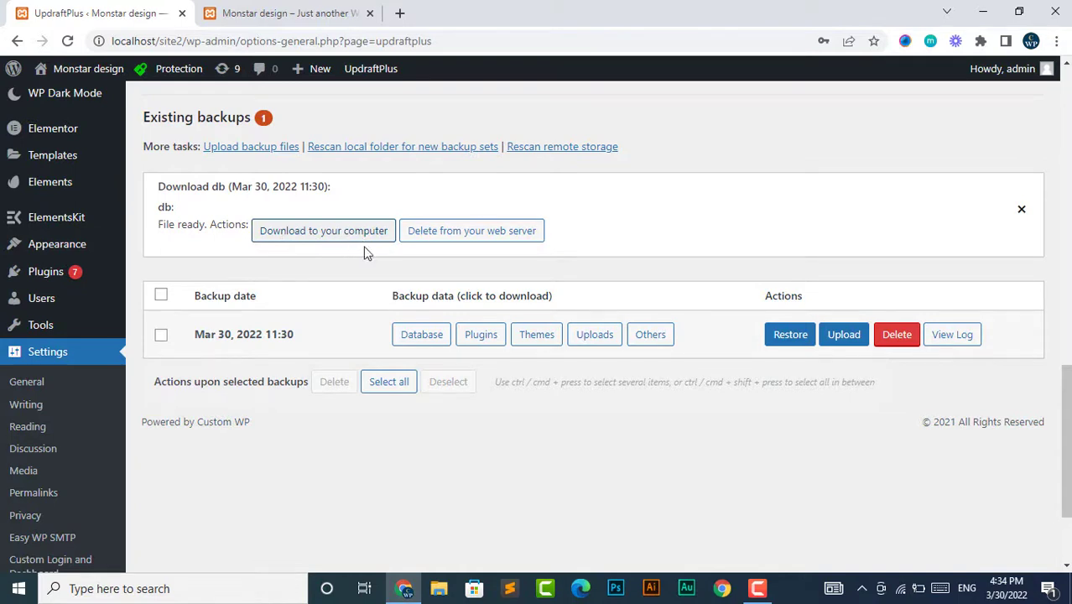
click(480, 335)
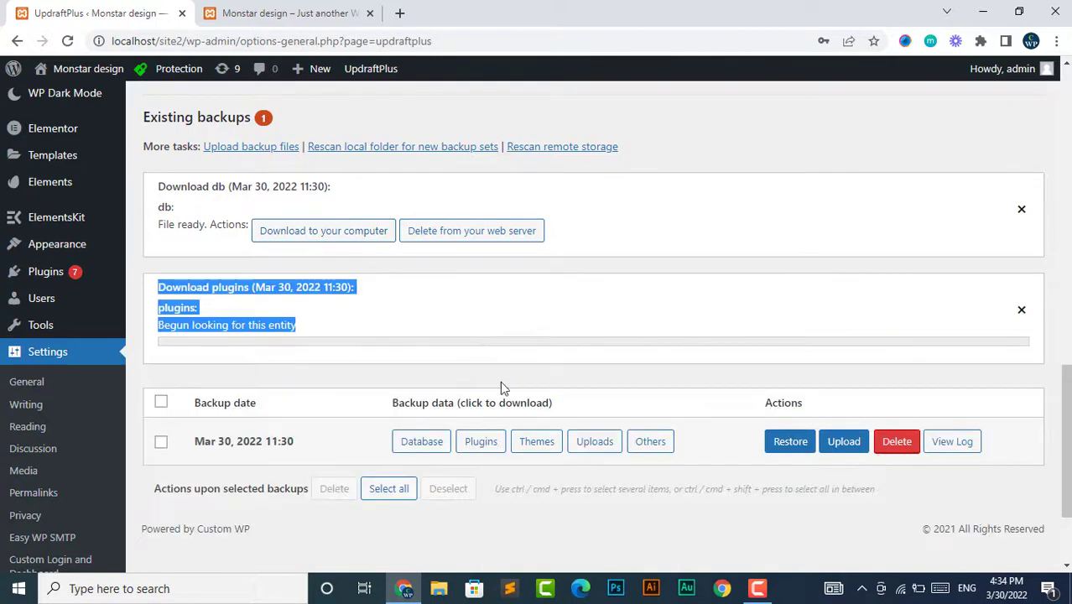
click(527, 448)
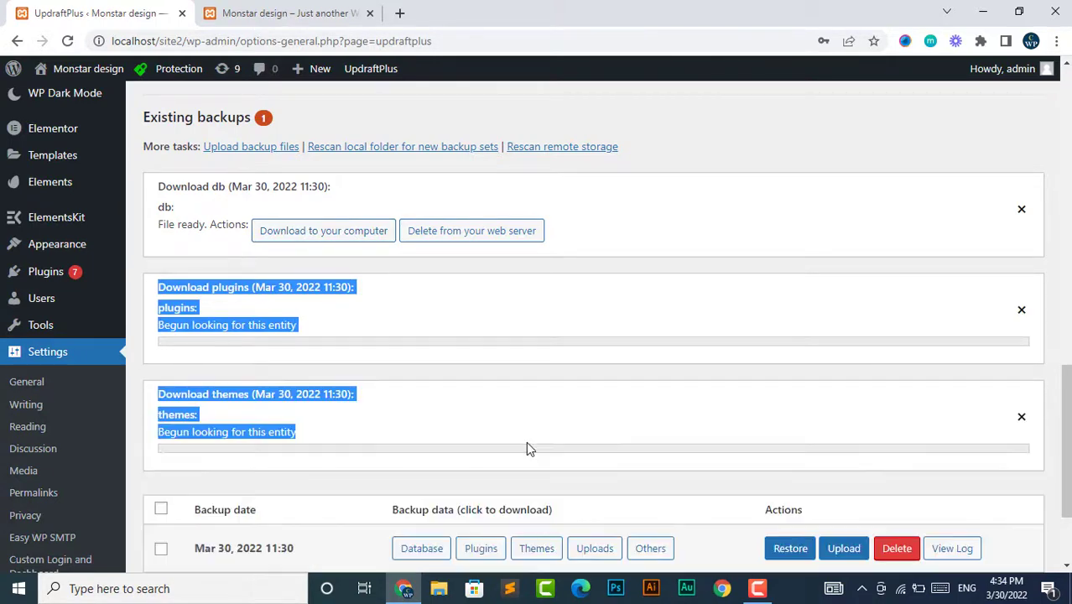
scroll(560, 441, down, 1)
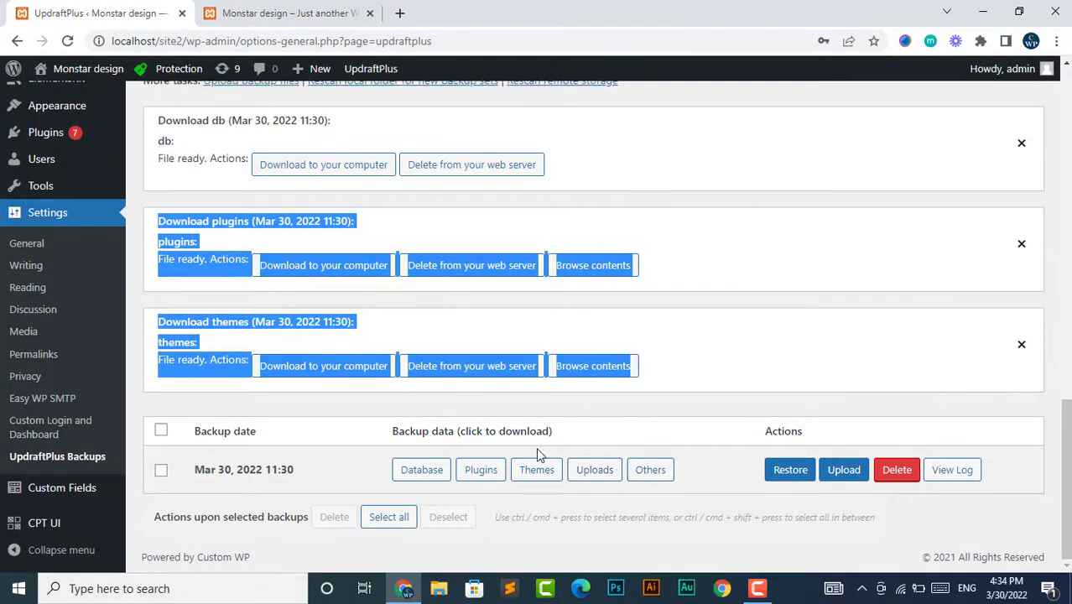
click(1020, 345)
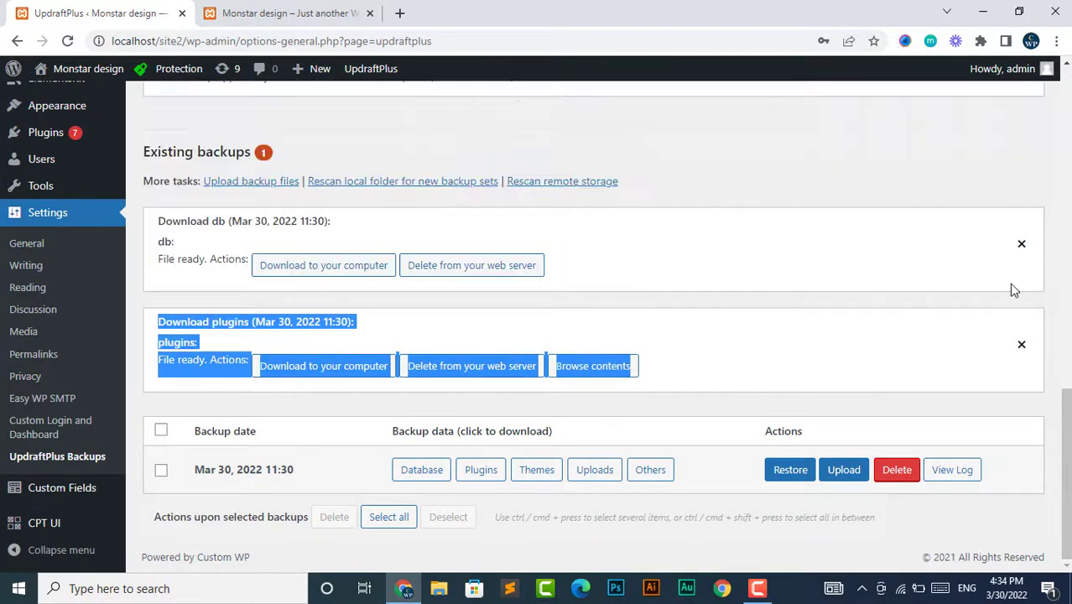
click(1022, 244)
click(1021, 344)
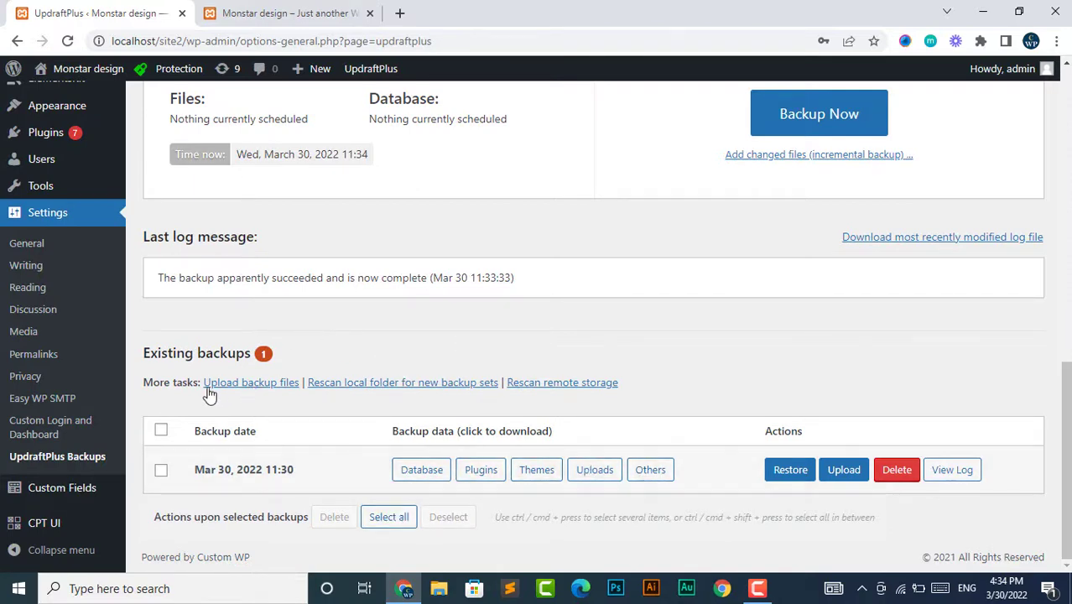
- Show the area for uploading backup files and view its file selection dialog, closing it without choosing a file
click(256, 388)
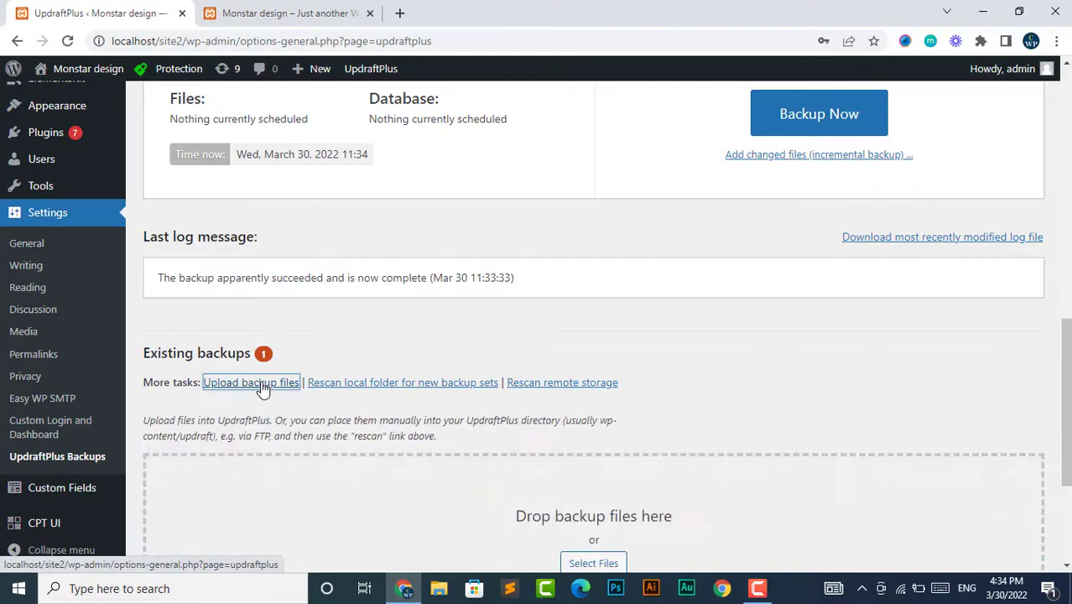
click(259, 390)
click(257, 386)
scroll(480, 390, down, 1)
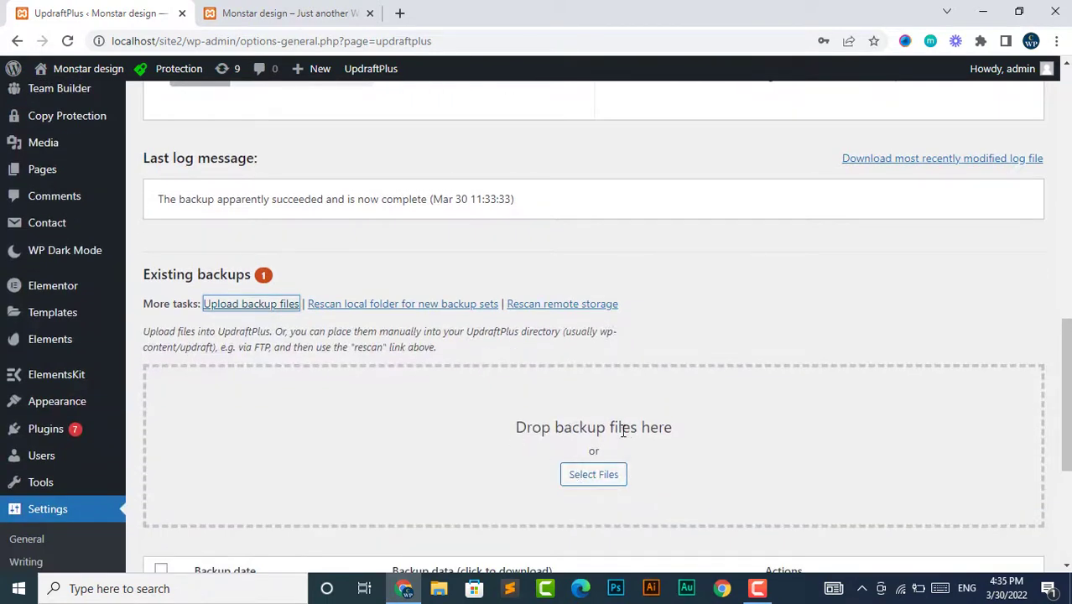
click(594, 476)
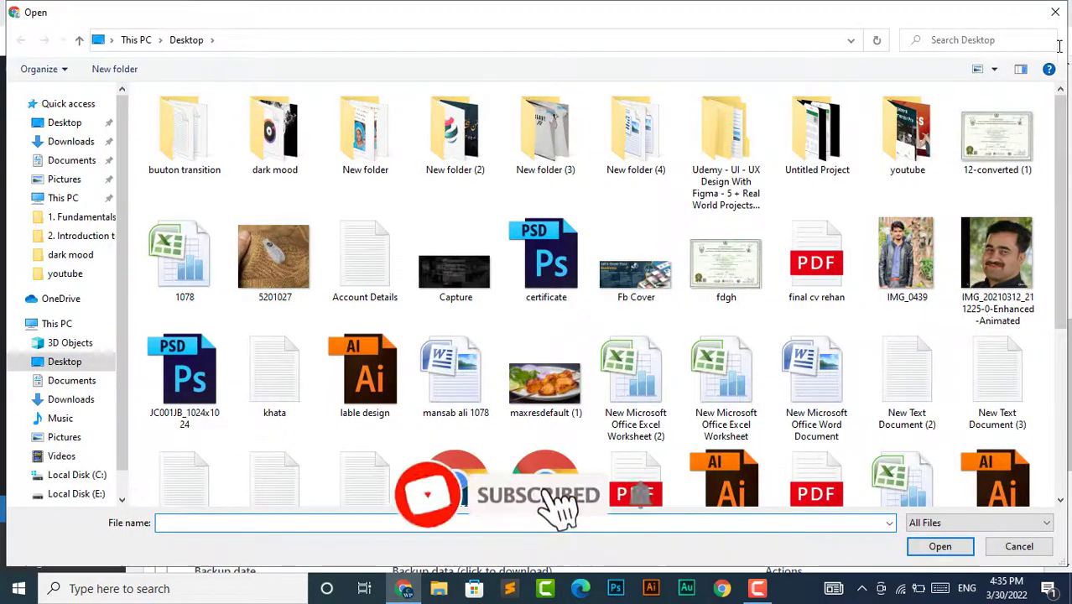
click(1058, 12)
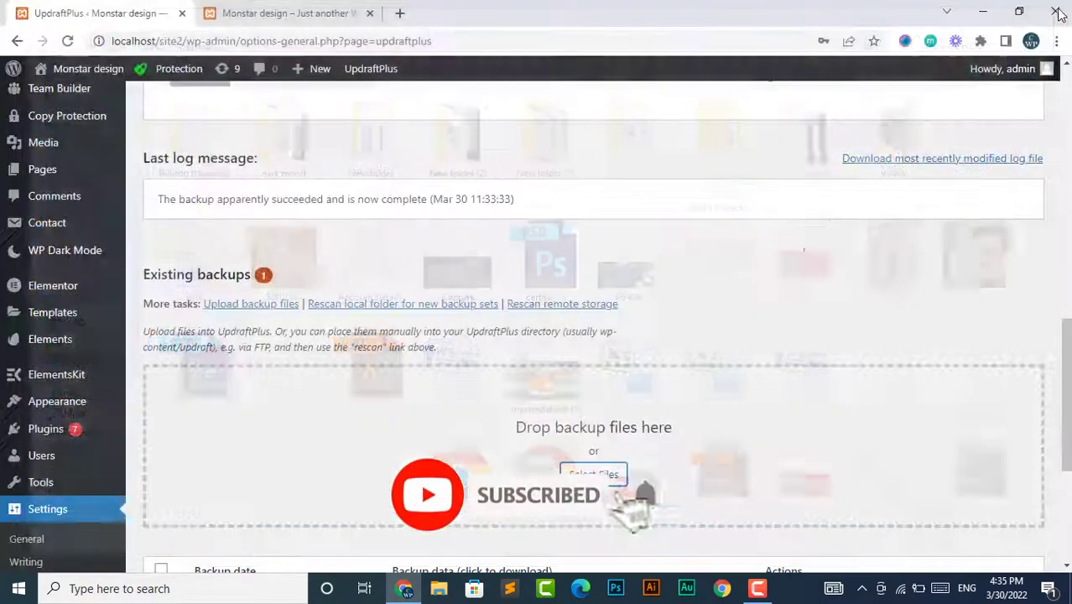
- Open the UpdraftPlus Settings section with the backup schedule options
scroll(436, 378, down, 3)
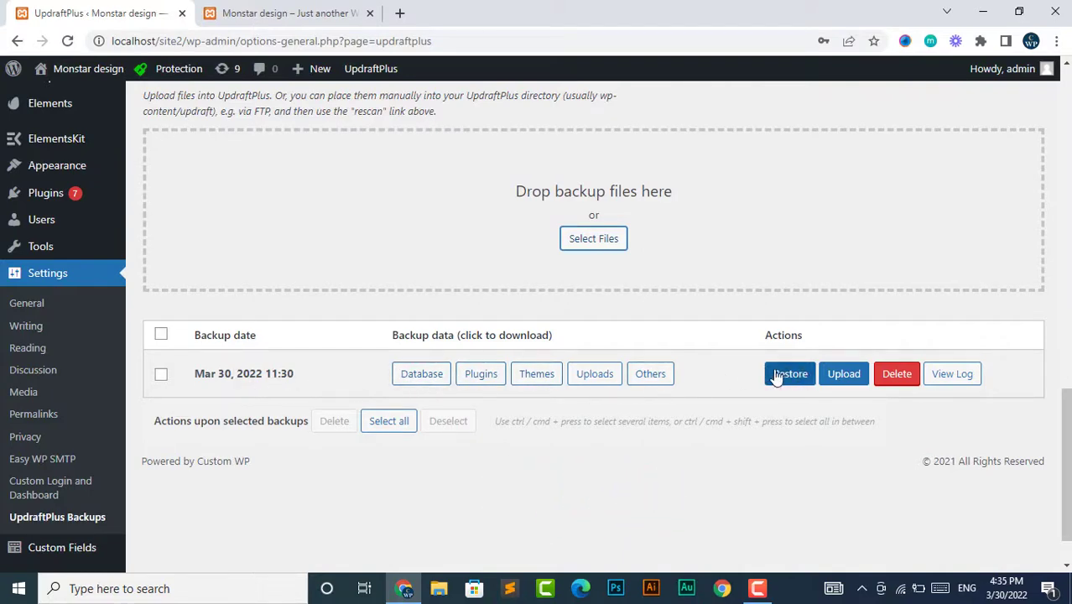
scroll(759, 348, up, 3)
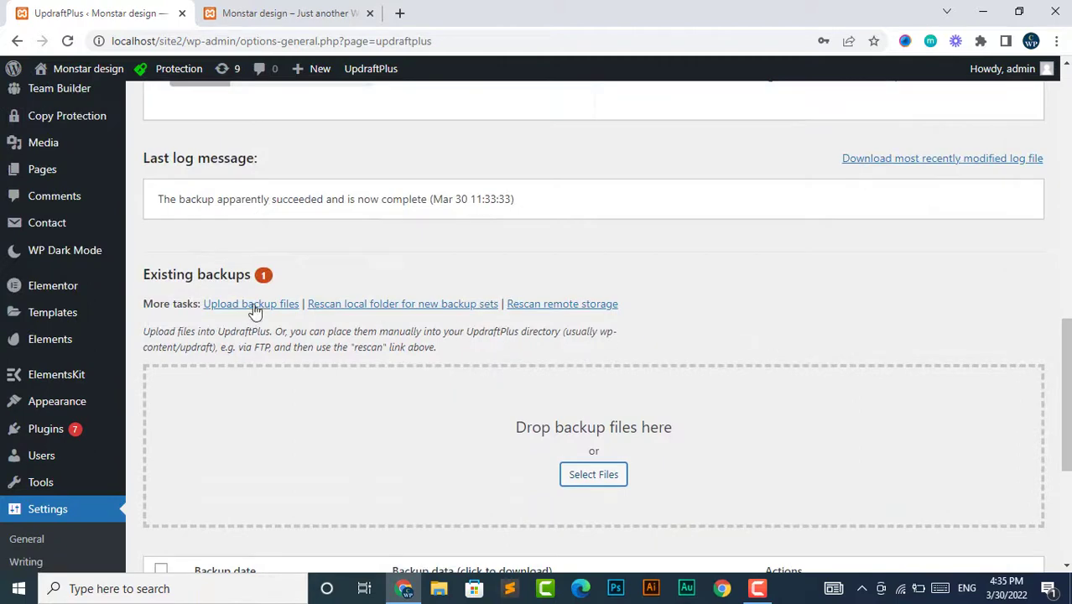
scroll(442, 253, up, 3)
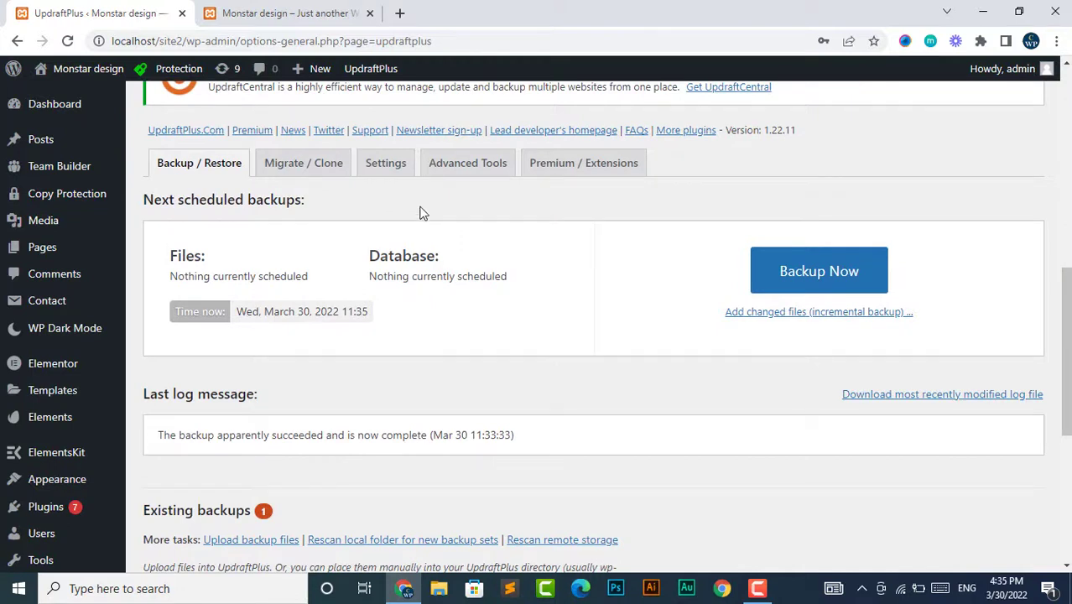
click(383, 170)
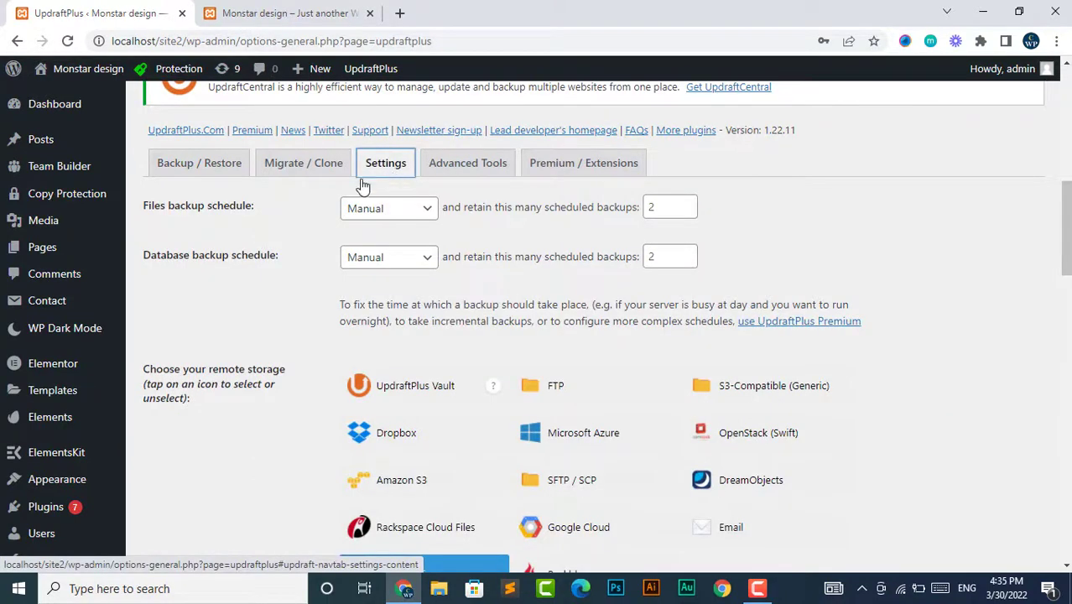
- Examine the files backup schedule and database backup schedule settings
drag(144, 210, 255, 209)
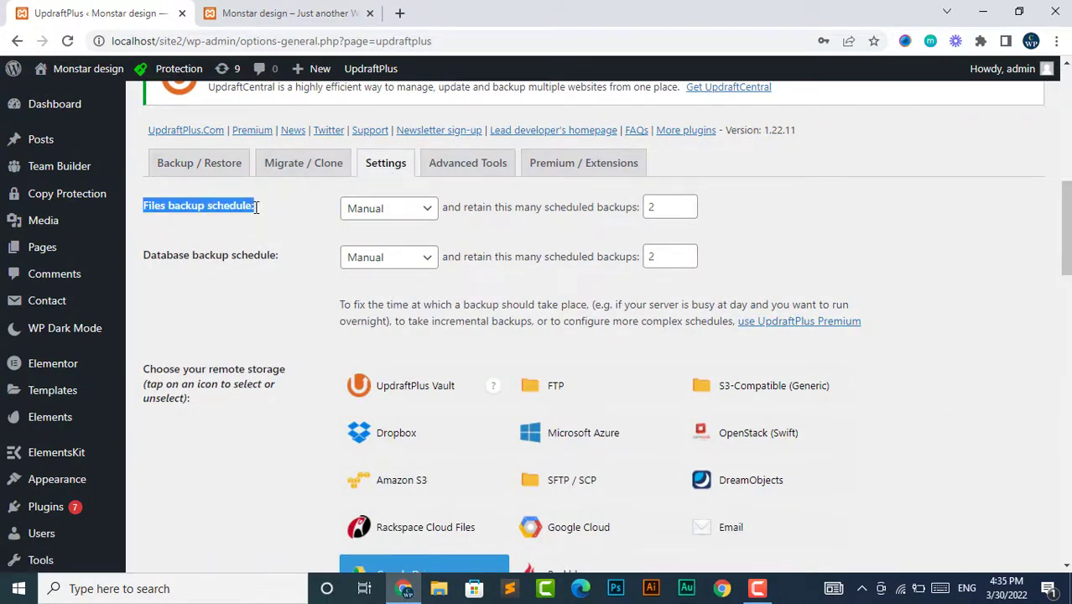
click(262, 211)
drag(145, 263, 279, 256)
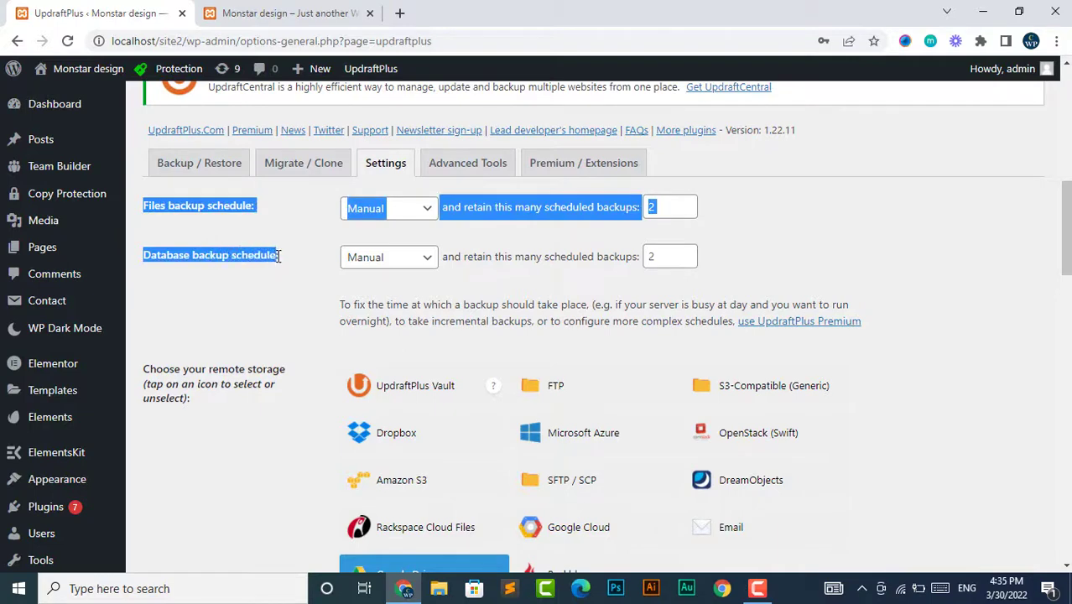
click(281, 262)
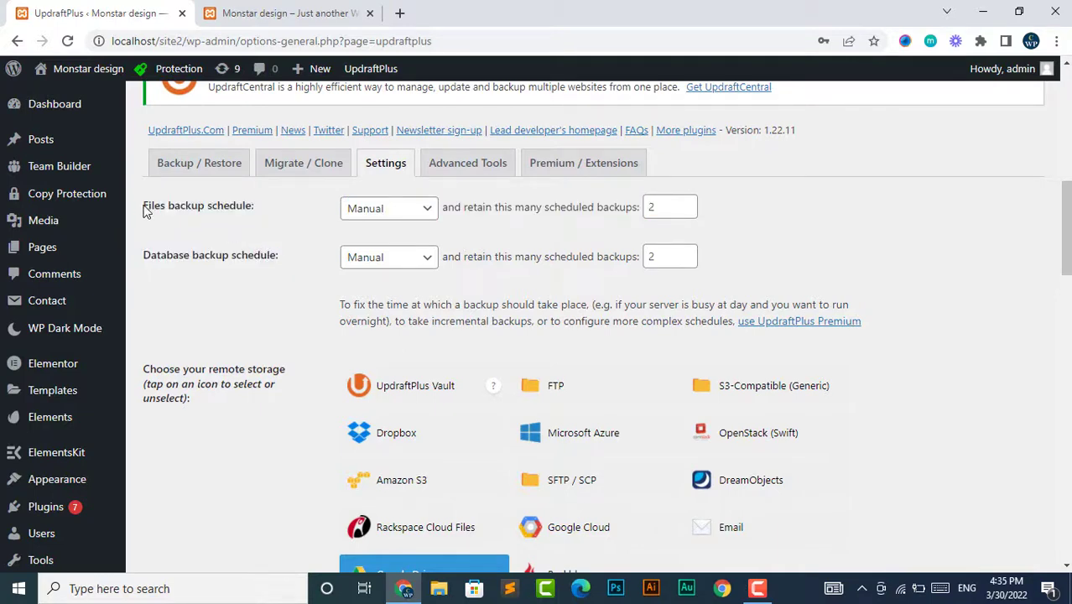
drag(146, 211, 250, 218)
click(251, 218)
double_click(151, 205)
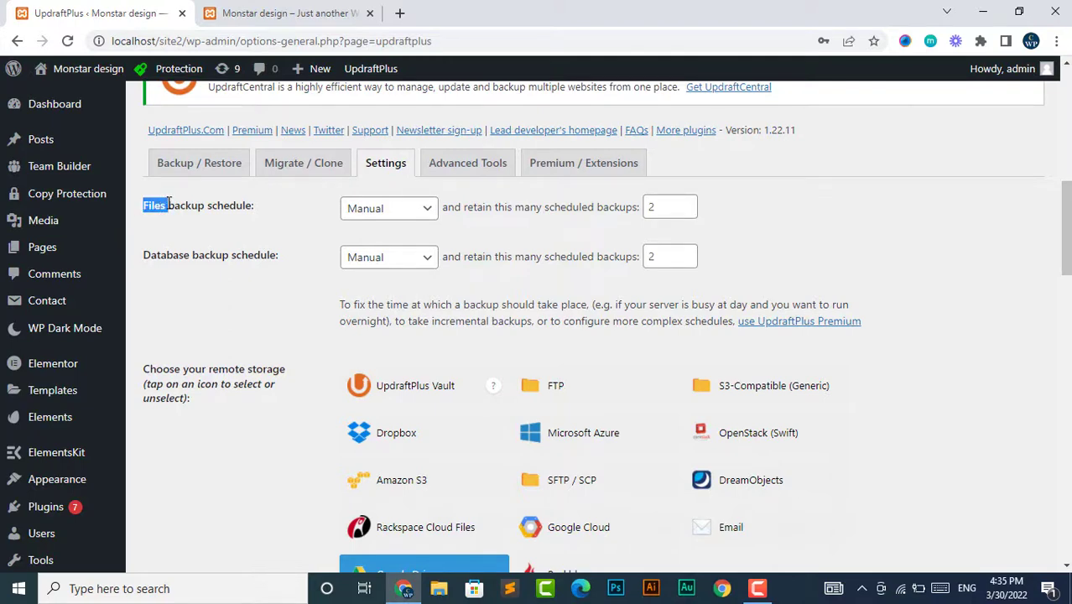
double_click(147, 254)
drag(144, 255, 166, 255)
click(193, 255)
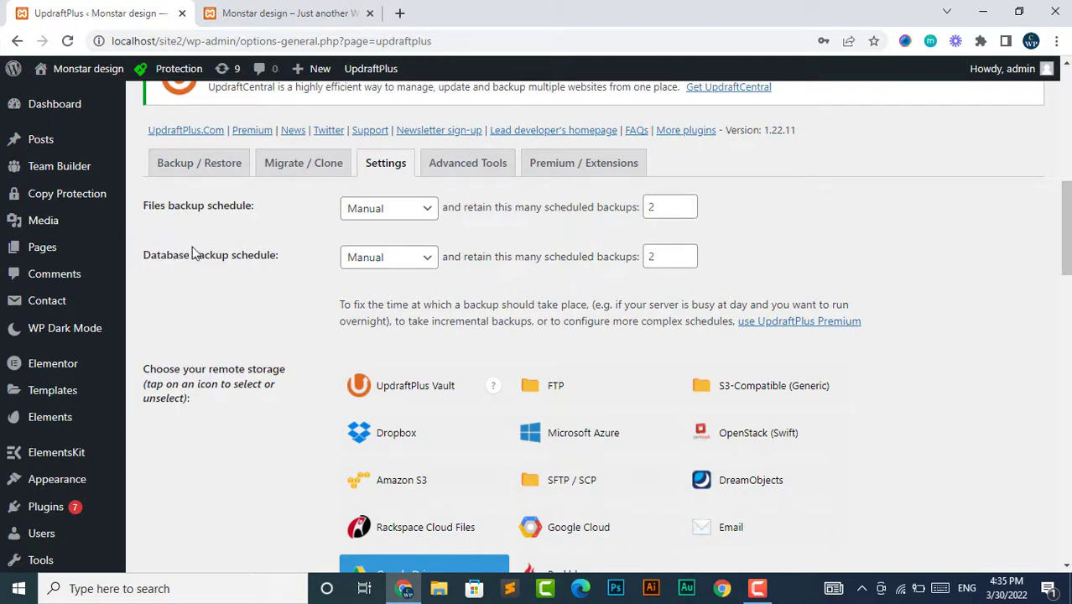
- Look over the available intervals and set the files backup schedule to Weekly
click(424, 217)
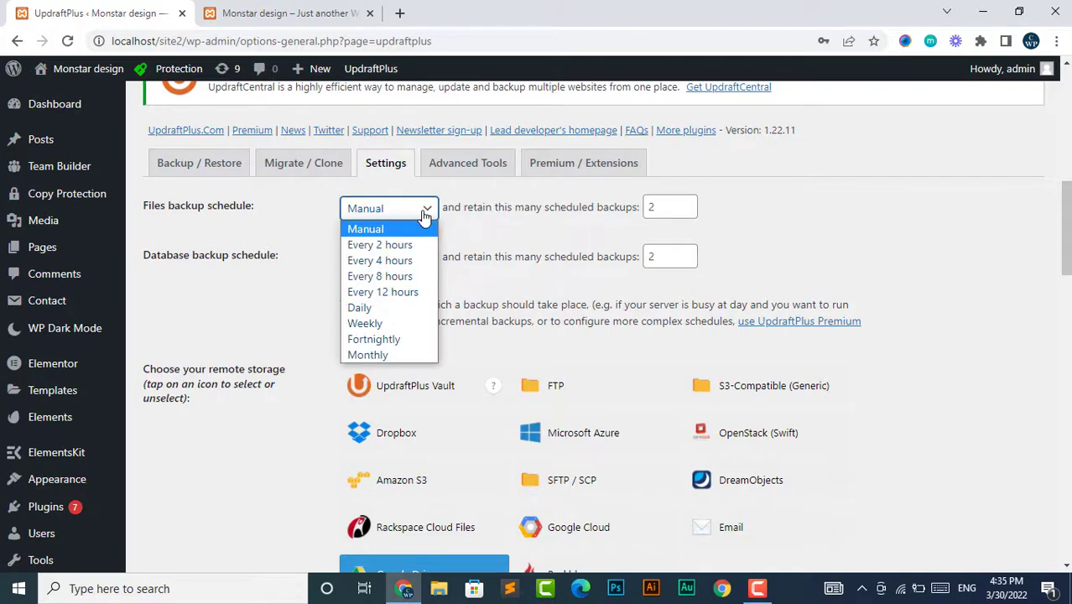
click(424, 215)
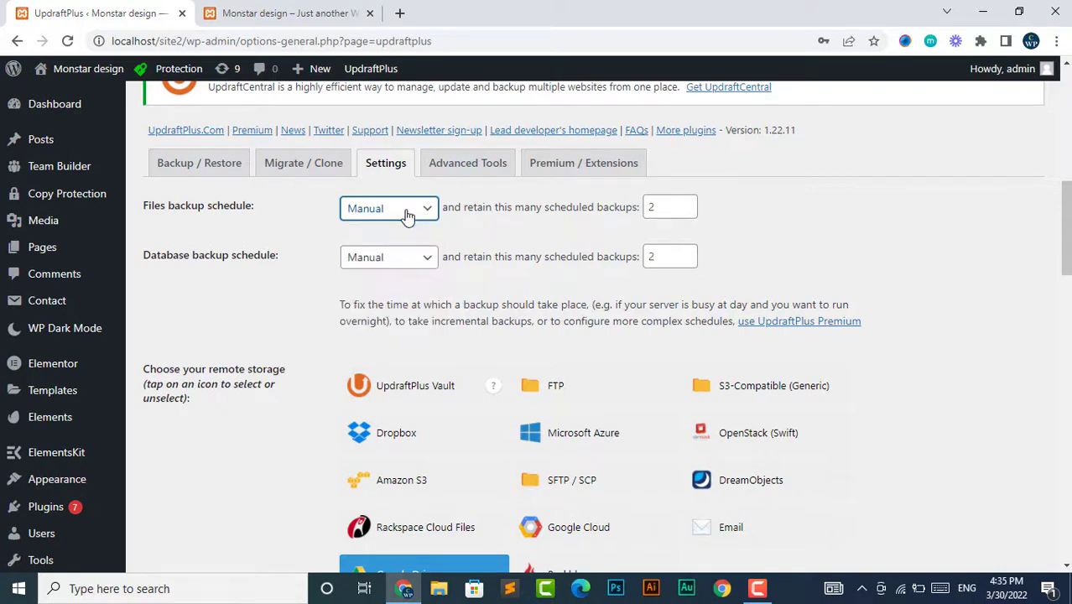
click(403, 216)
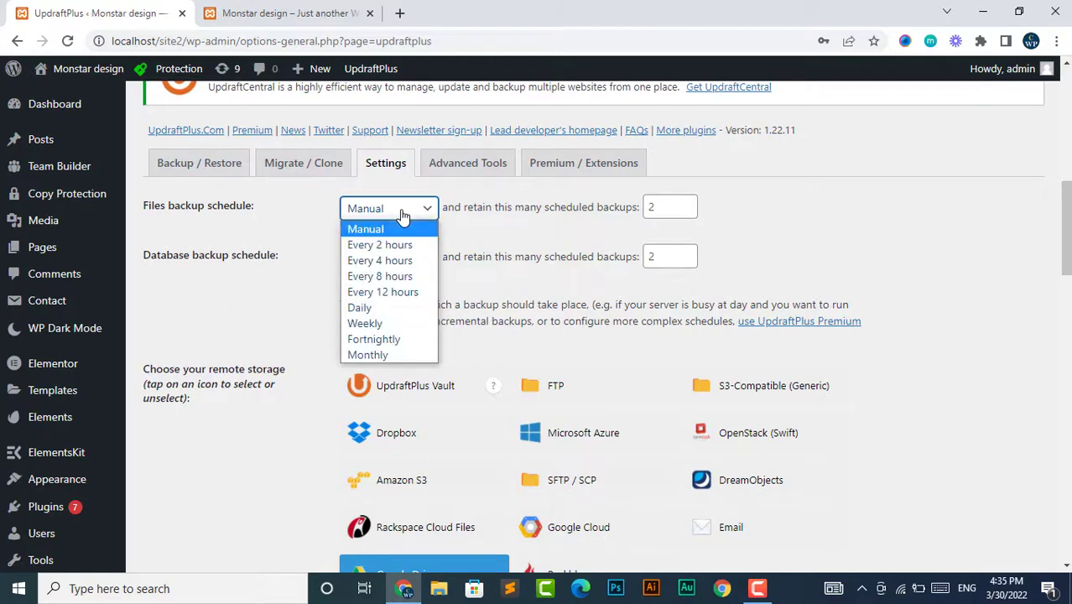
click(407, 210)
click(420, 209)
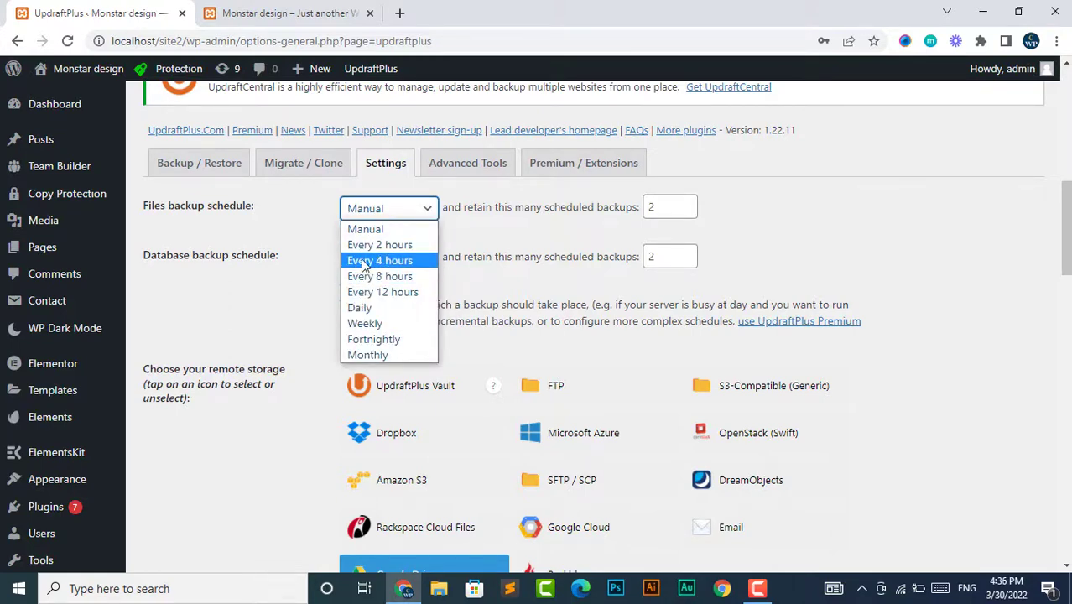
click(364, 324)
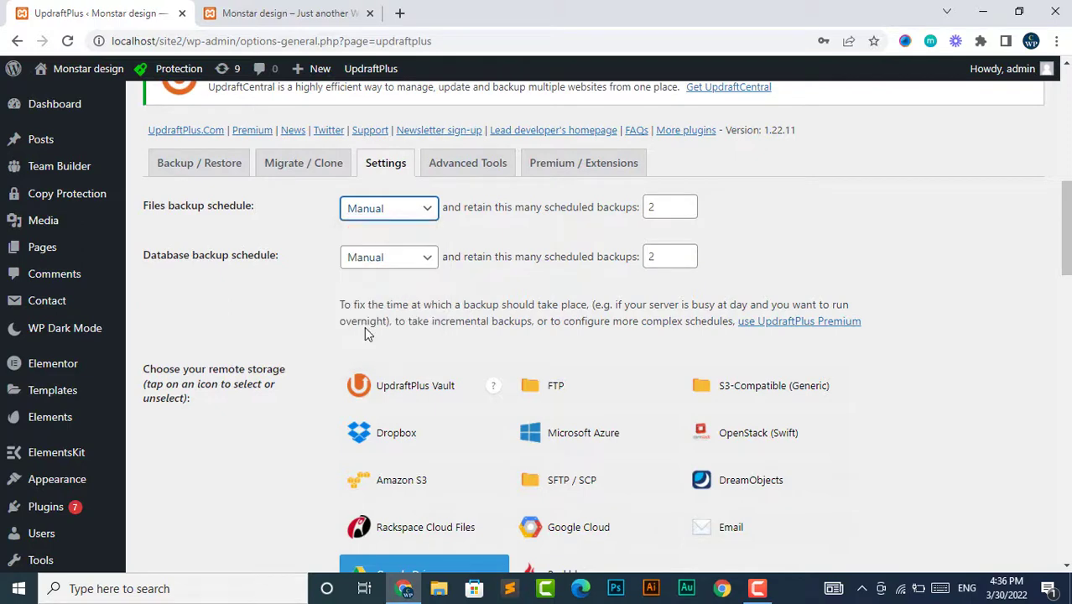
- Set the database backup schedule to Weekly and highlight the number of scheduled files backups to retain
click(403, 258)
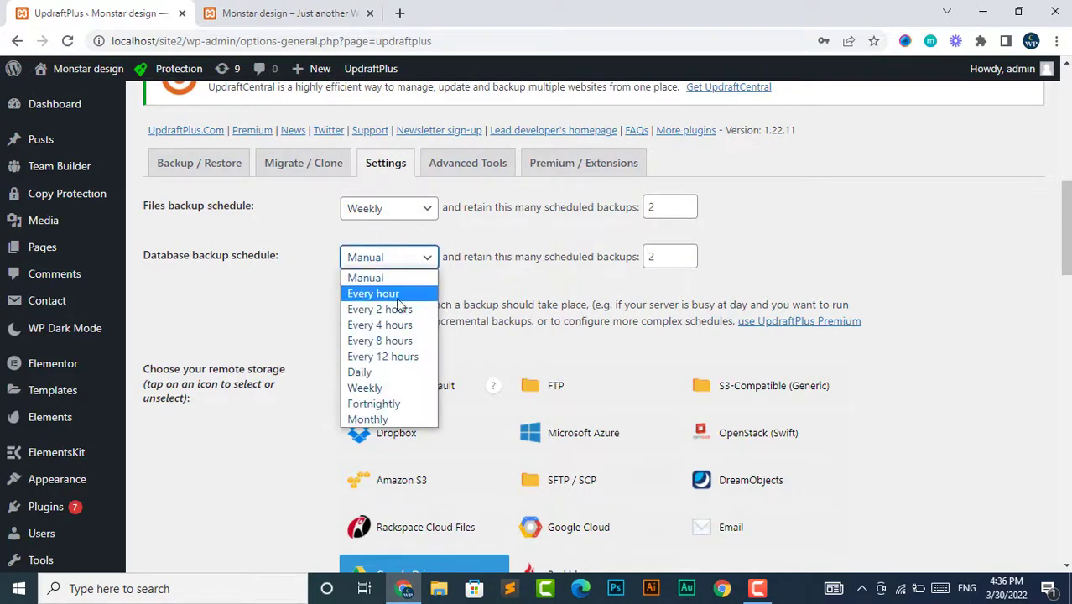
click(384, 385)
click(338, 228)
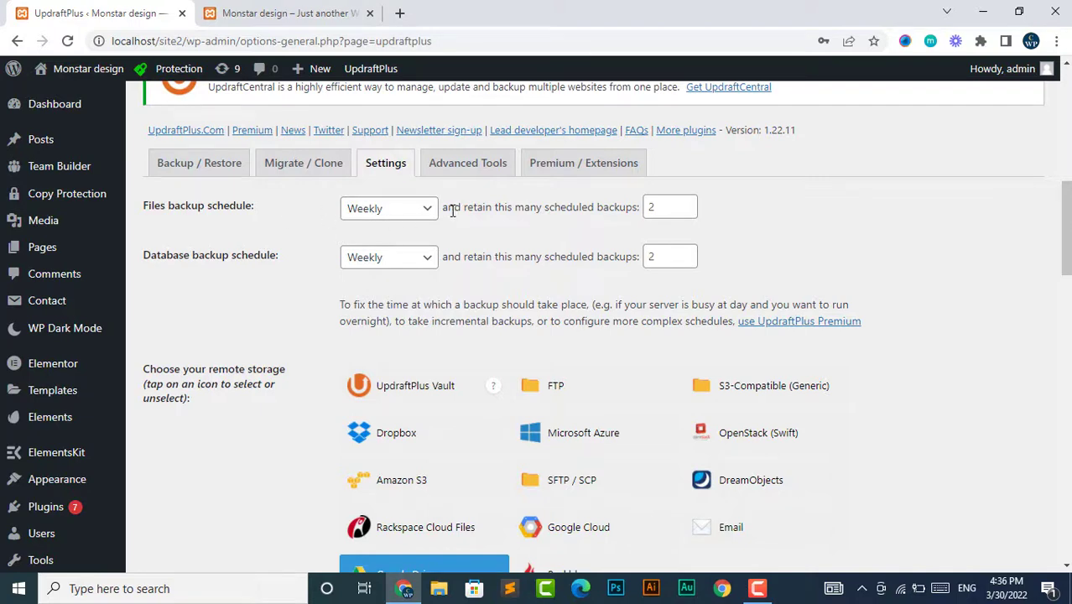
click(655, 210)
double_click(650, 209)
- Return to Backup / Restore, open the existing backup's raw backup history and close it
click(193, 162)
scroll(251, 352, down, 5)
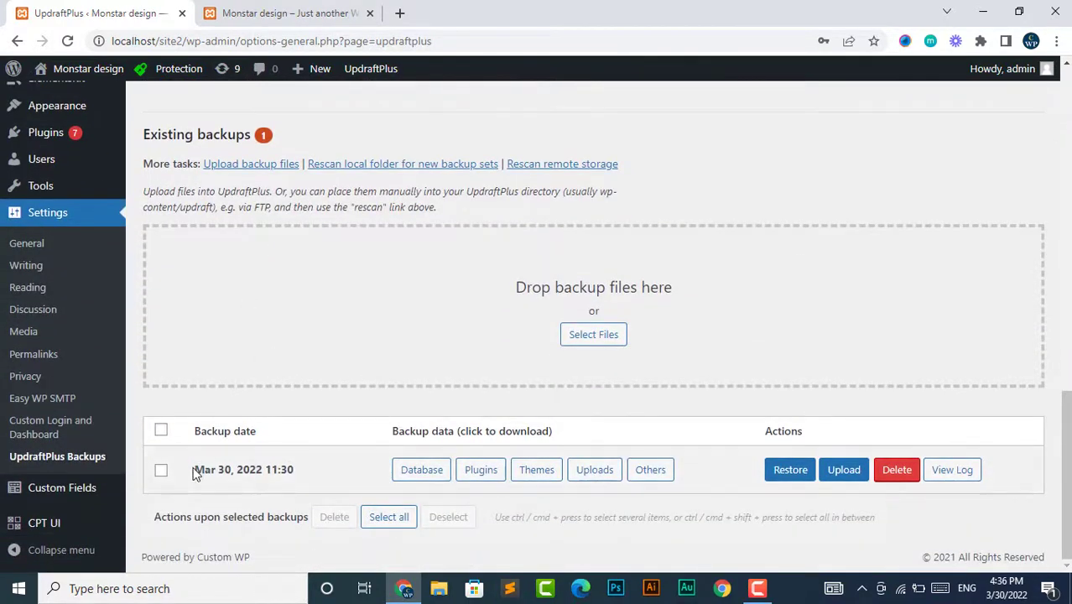
drag(201, 469, 295, 474)
click(295, 475)
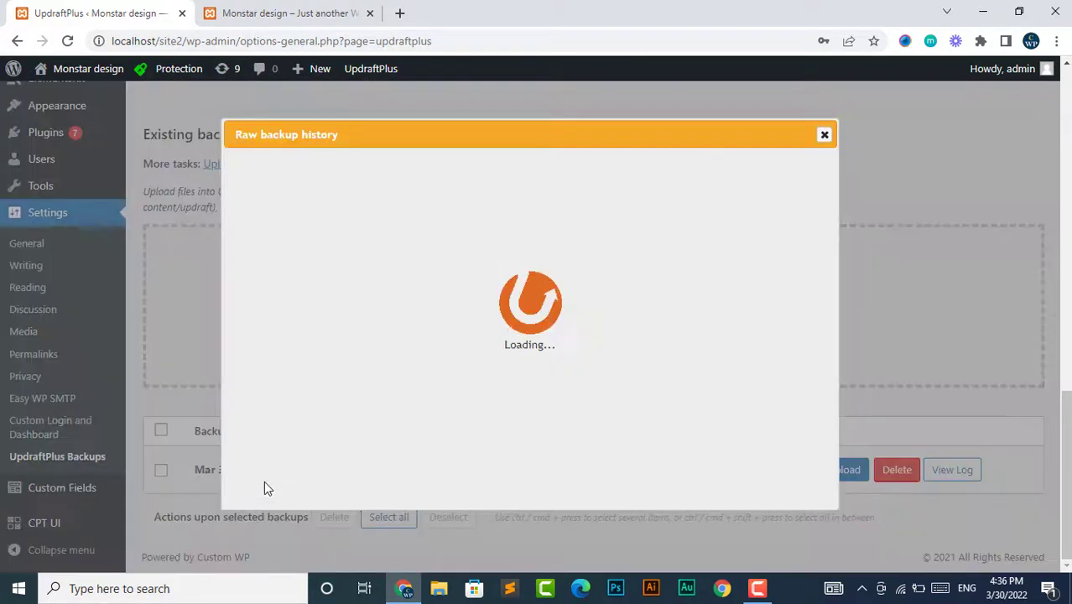
click(825, 137)
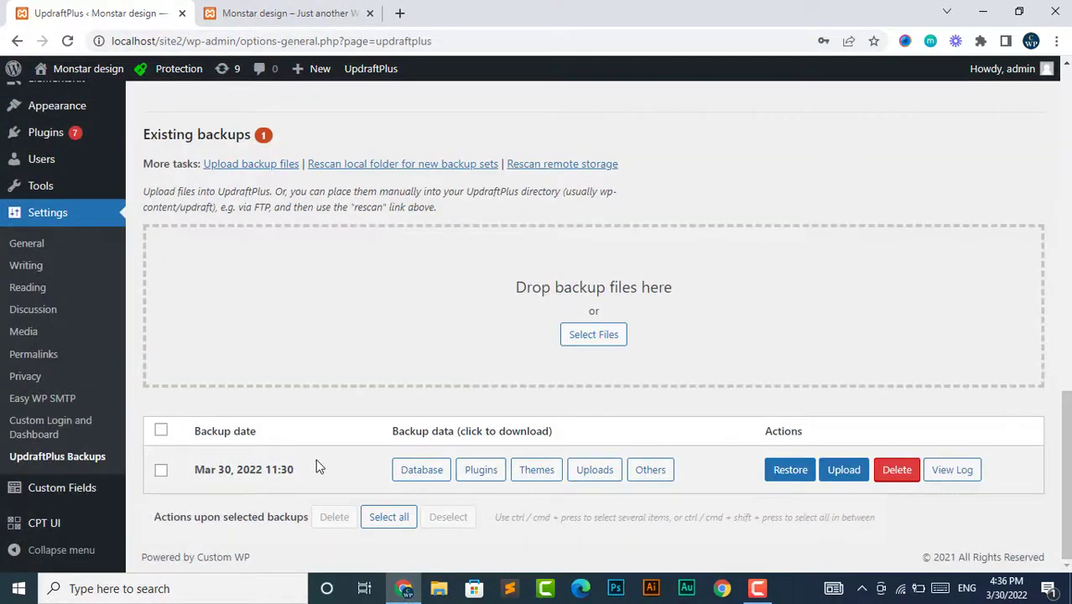
- Return to the UpdraftPlus settings, choose Google Drive as the remote storage and save the changes
scroll(317, 466, up, 5)
click(403, 185)
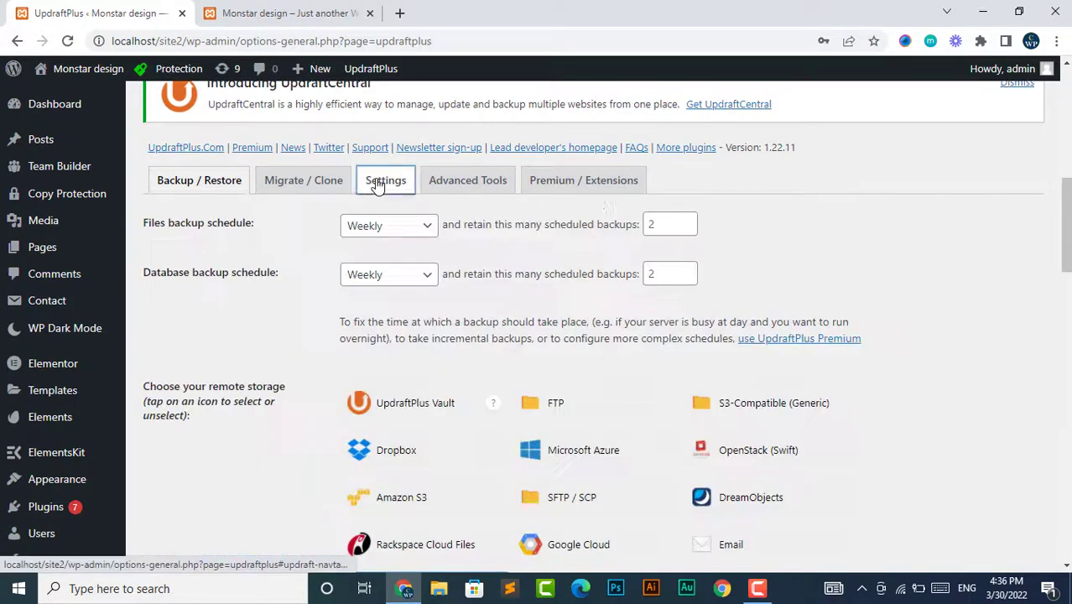
scroll(654, 189, down, 1)
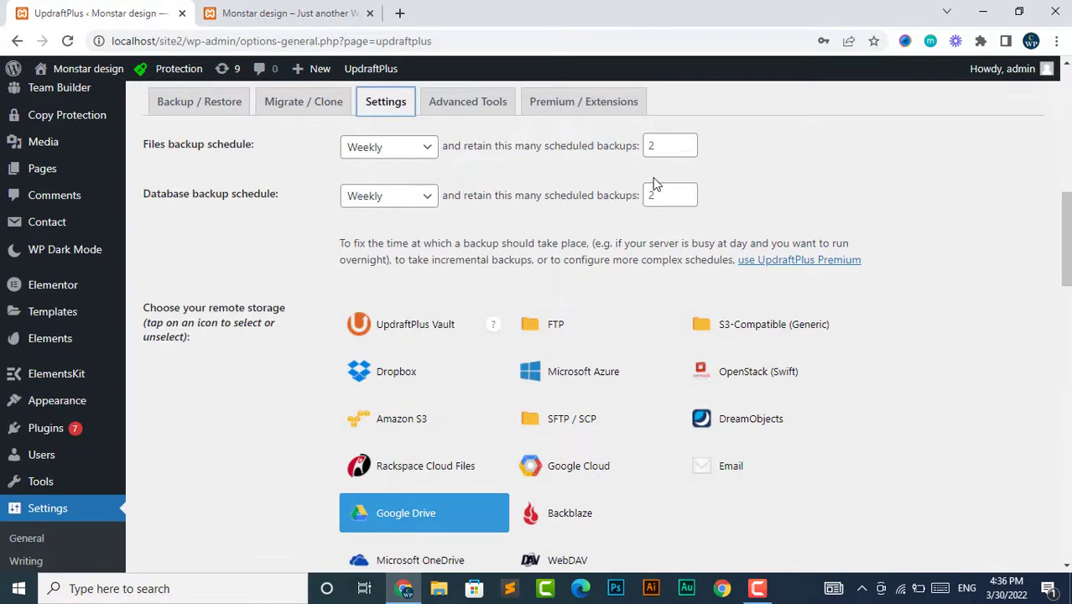
scroll(268, 215, down, 2)
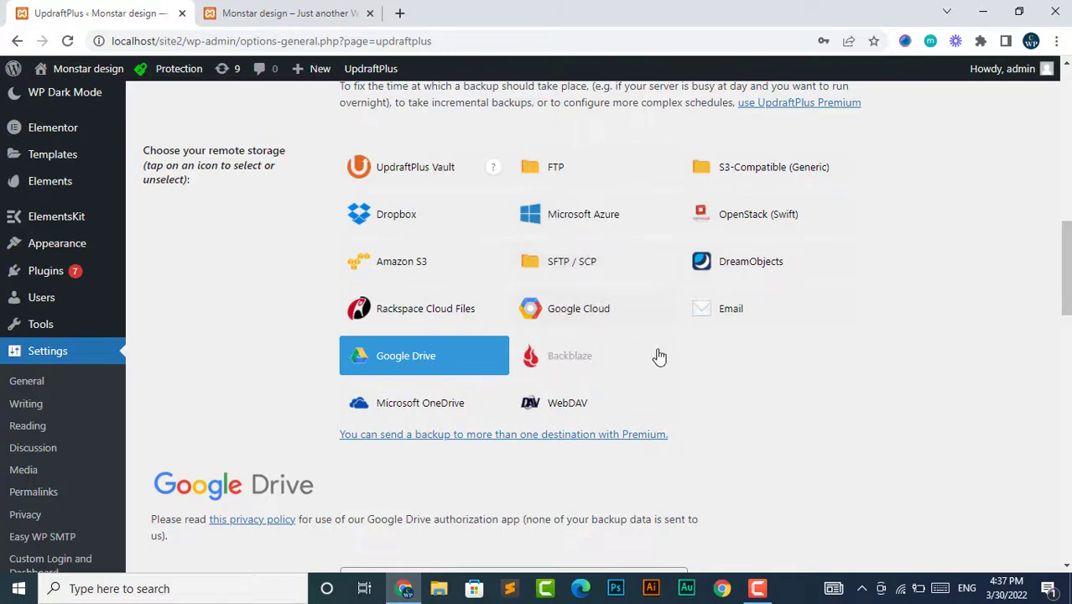
click(424, 362)
click(401, 364)
scroll(495, 336, down, 20)
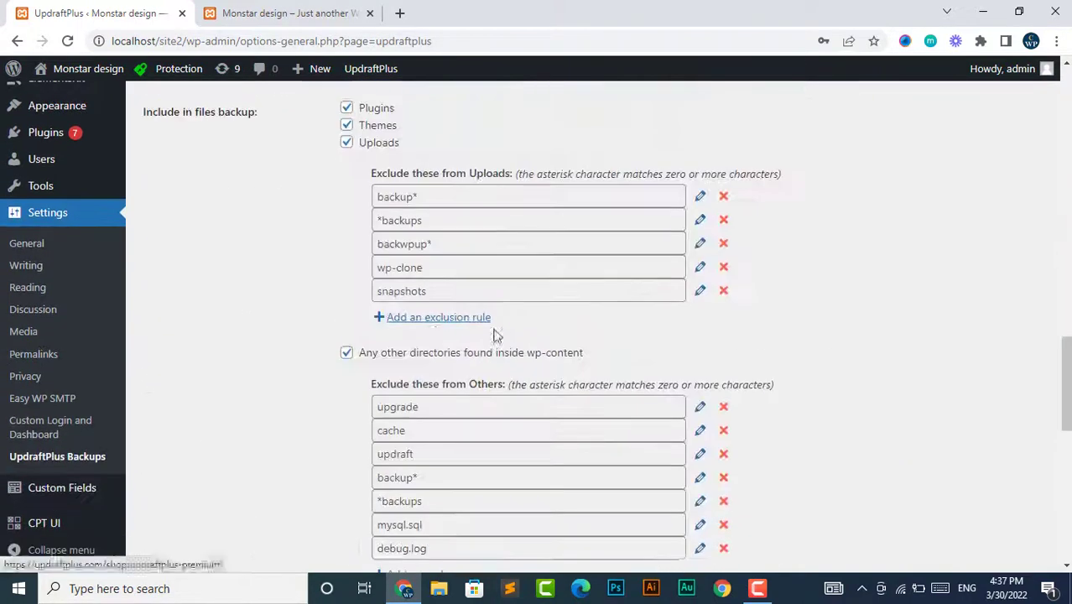
click(385, 329)
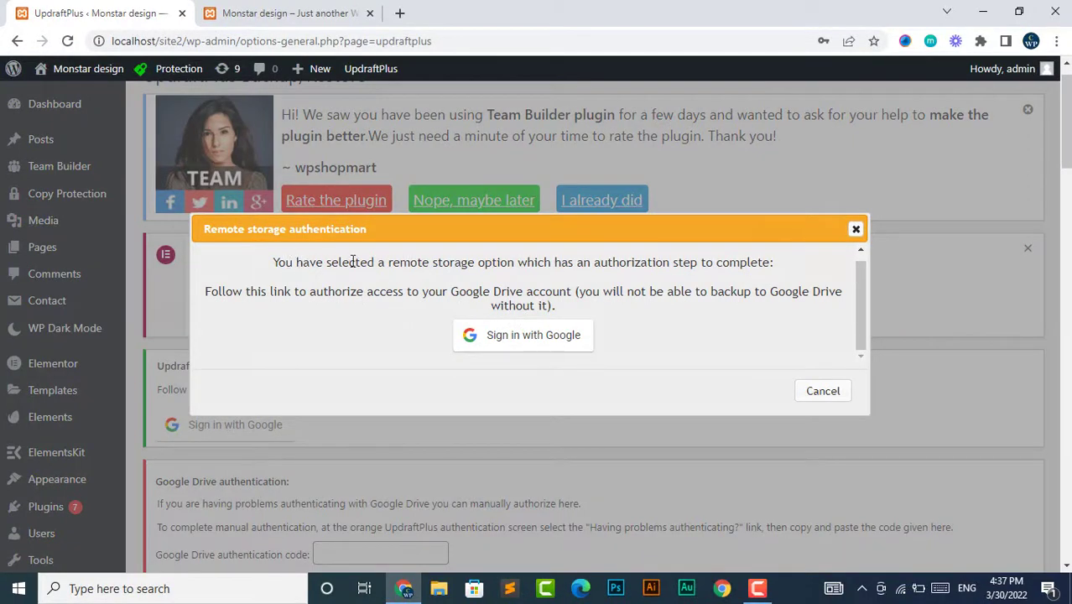
- Start the Google Drive authorization from the remote storage authentication dialog and sign in with the listed Google account
drag(384, 262, 485, 259)
click(484, 259)
click(506, 337)
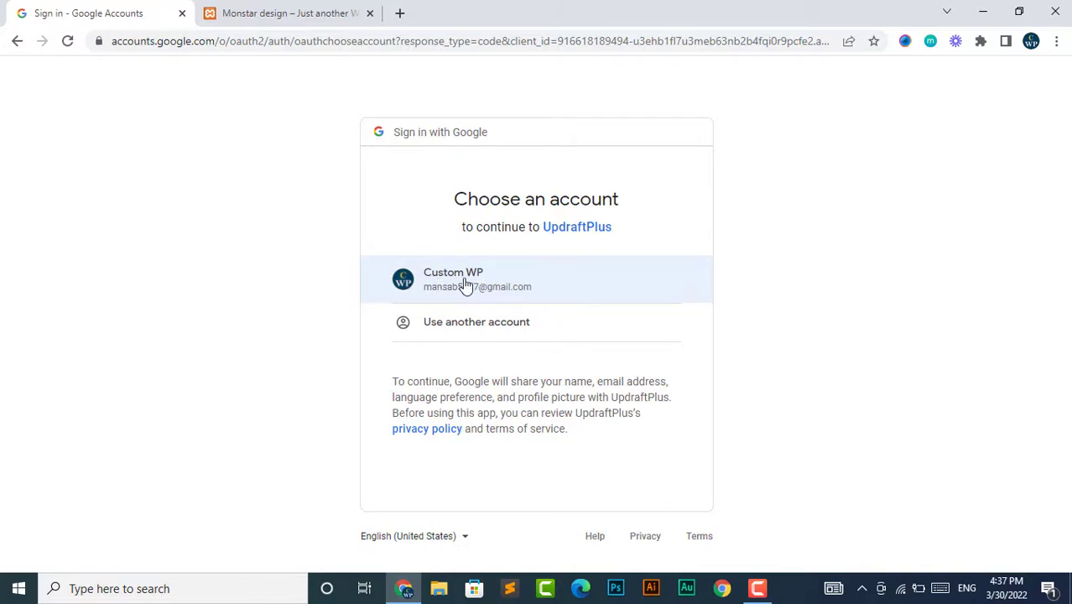
click(466, 286)
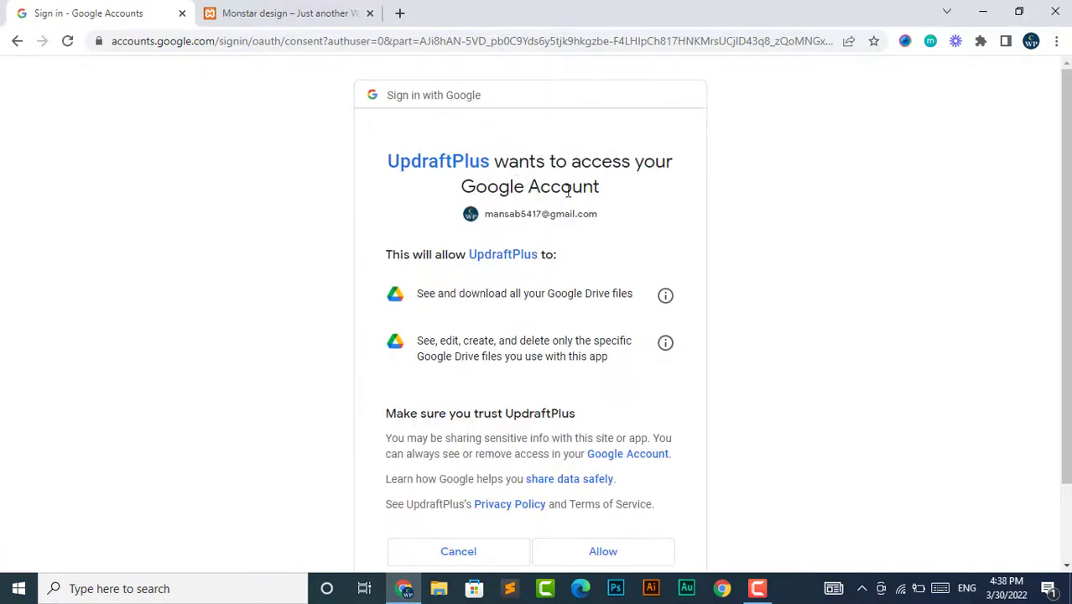
- Allow UpdraftPlus to access the Google Drive files and complete the Google Drive setup
scroll(513, 342, down, 2)
click(609, 461)
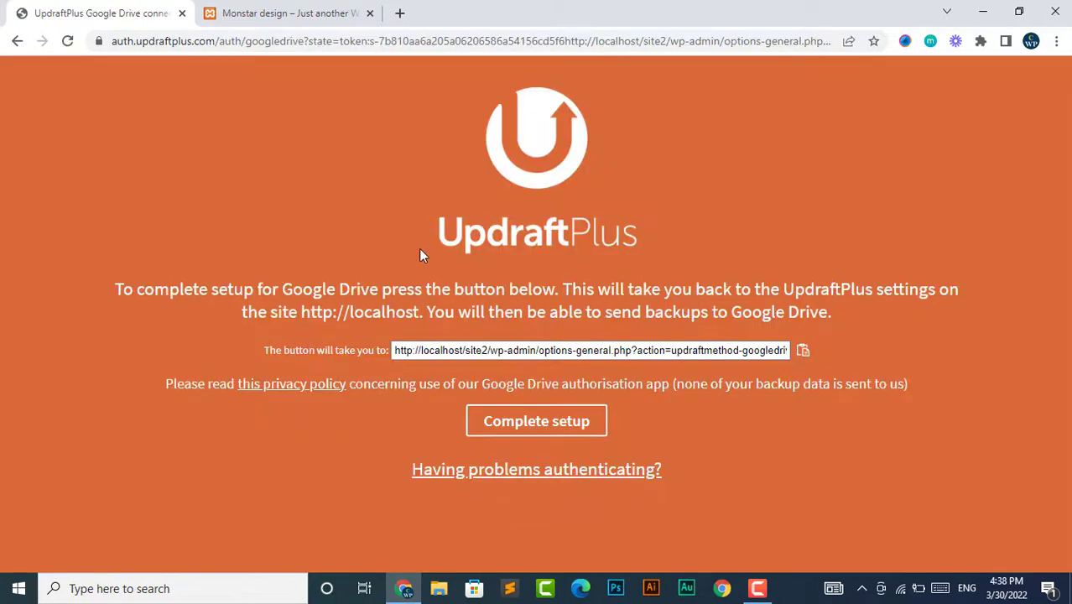
click(523, 429)
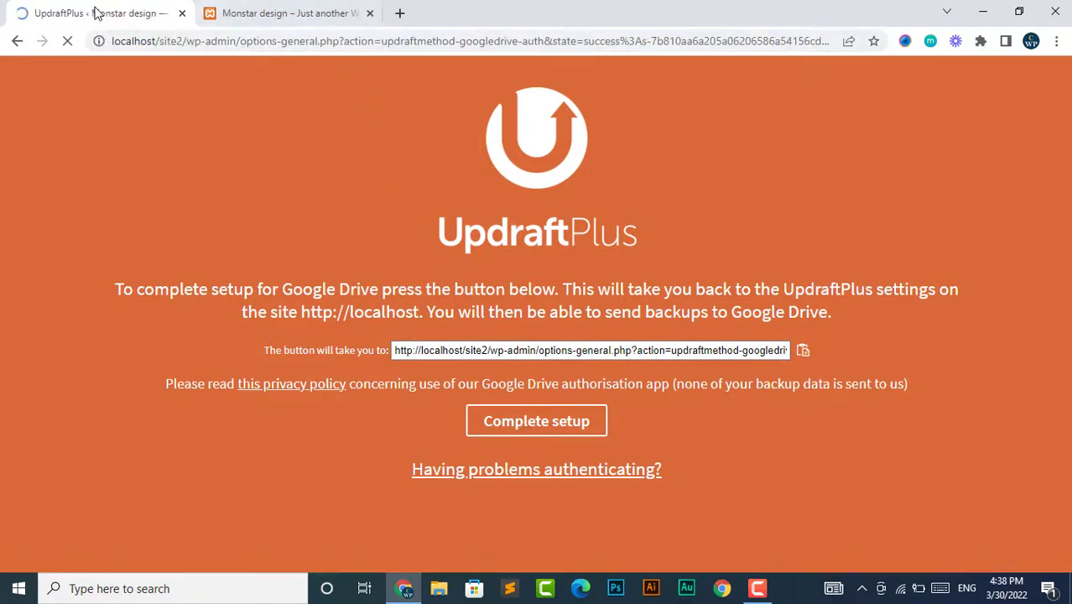
- Check the new backup options, including sending the backup to remote storage, and close them without starting a backup
scroll(323, 352, down, 4)
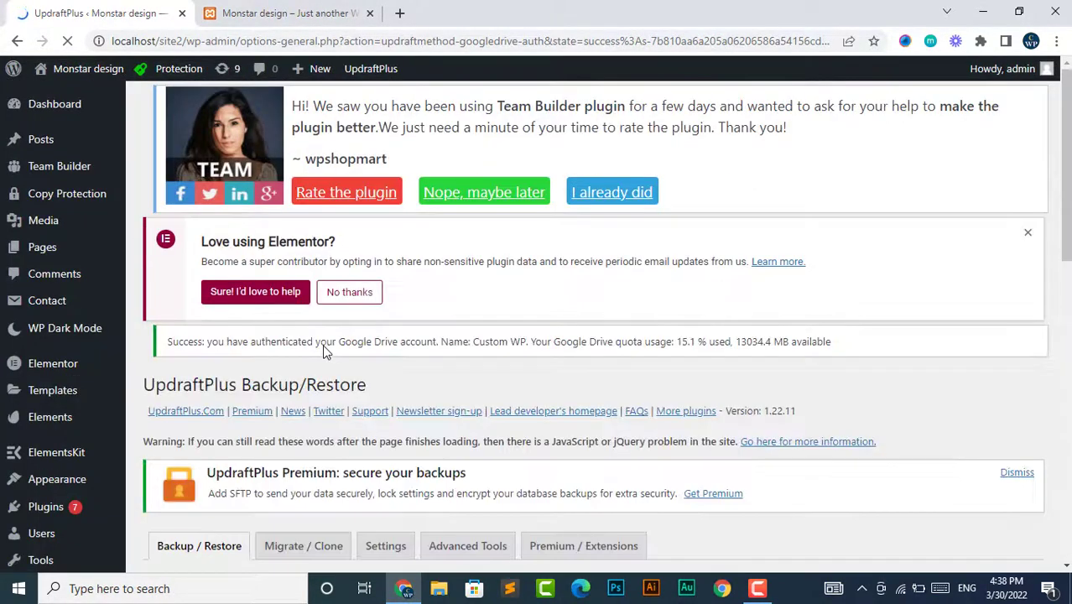
scroll(470, 394, down, 6)
scroll(434, 387, up, 2)
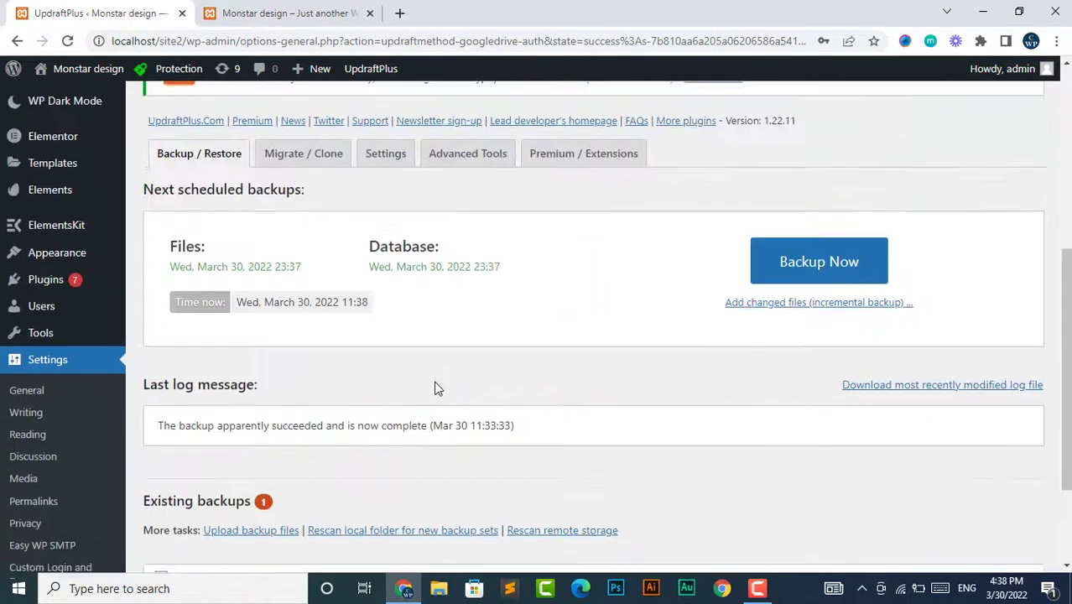
click(804, 267)
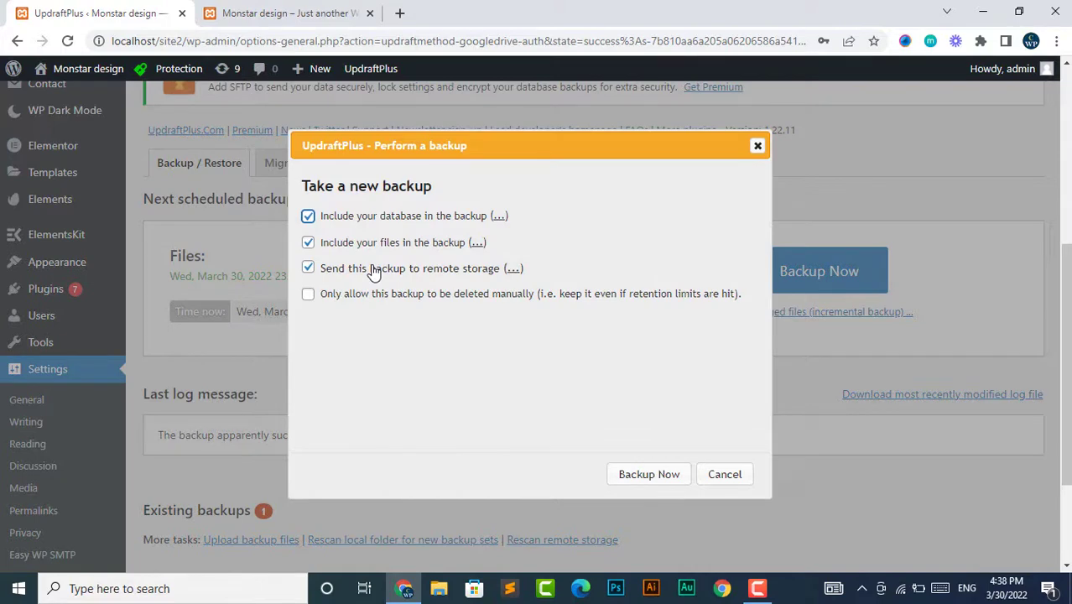
click(758, 146)
- Review the backup schedules and Google Drive authentication section in the UpdraftPlus settings
click(382, 165)
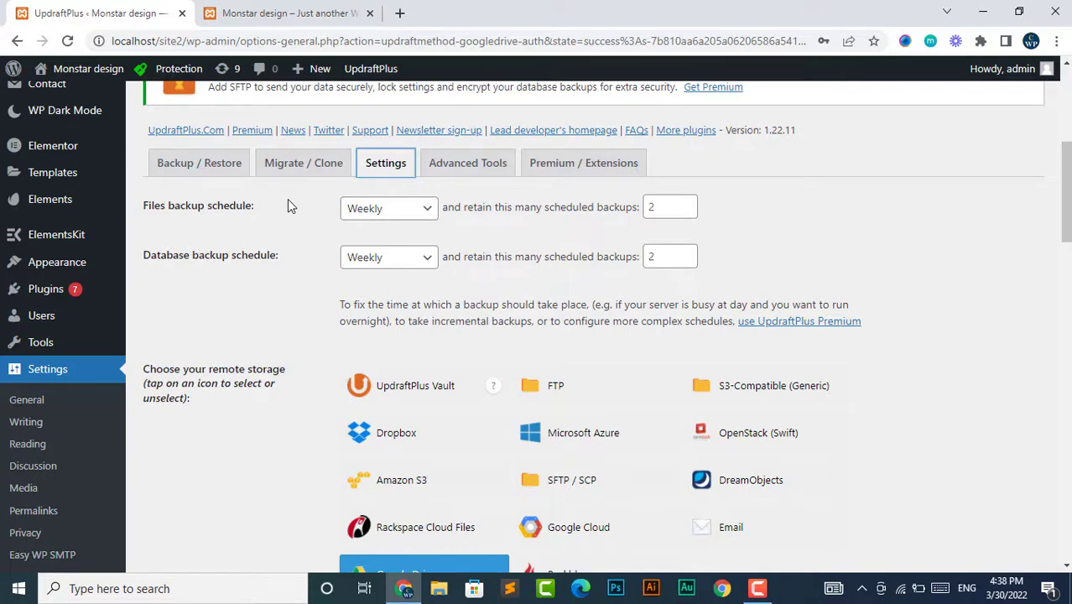
scroll(291, 216, down, 7)
scroll(290, 215, up, 5)
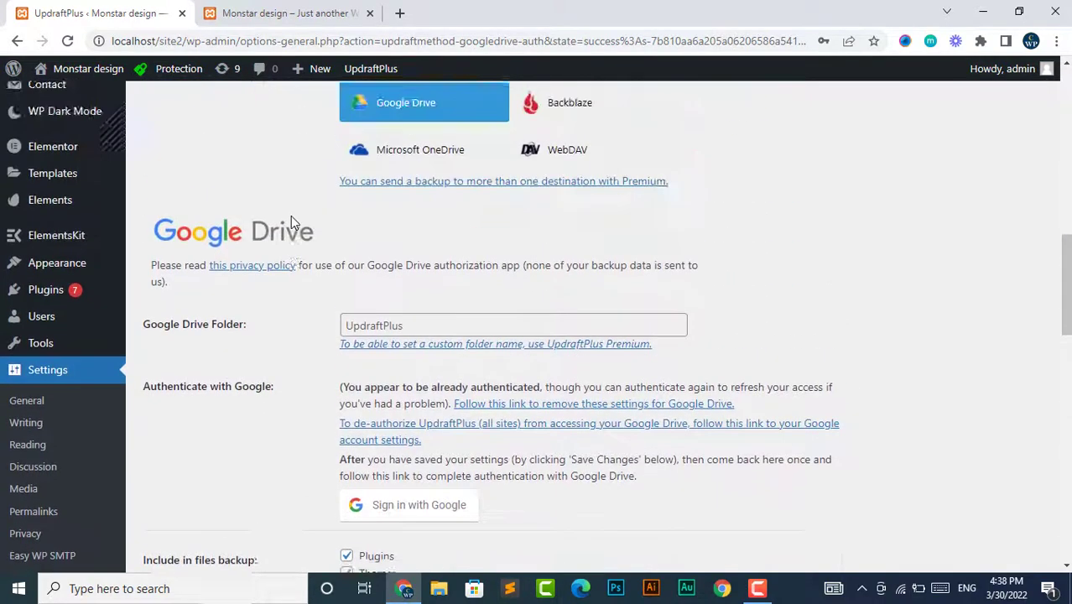
scroll(291, 215, up, 3)
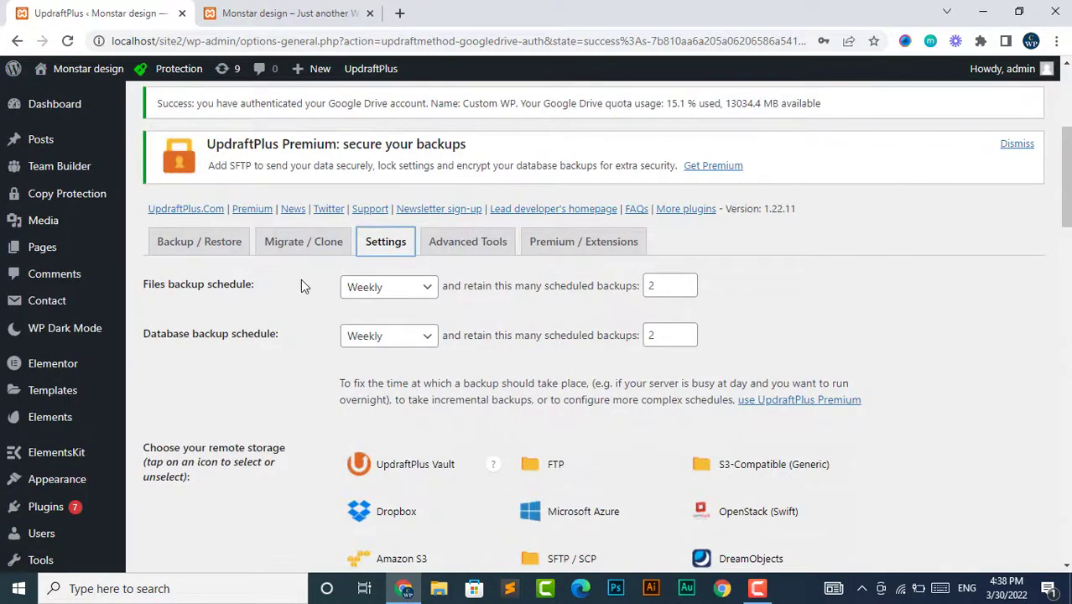